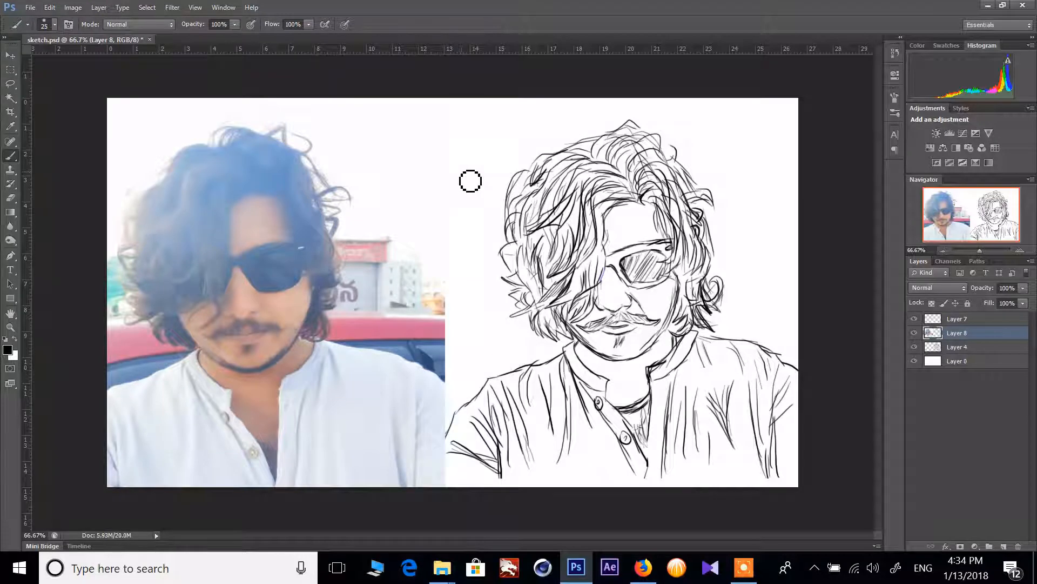
Compare the finished portrait sketch with its reference photo by toggling the visibility of Layer 8.
{"action": "left_click_drag", "start_coordinate": [473, 150], "coordinate": [453, 172]}
{"action": "left_click", "coordinate": [913, 333]}
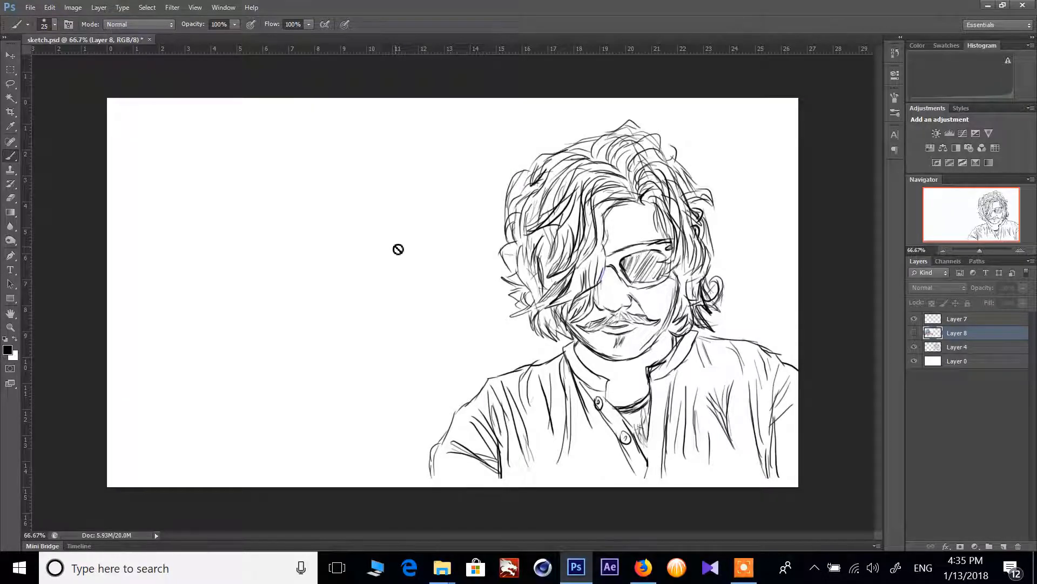
{"action": "left_click", "coordinate": [915, 334]}
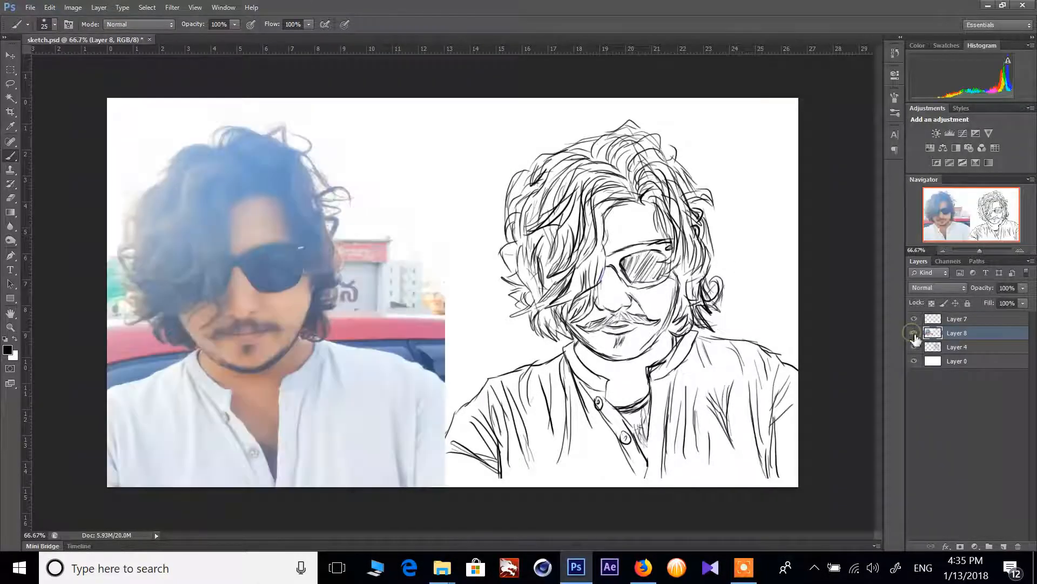
{"action": "left_click", "coordinate": [914, 334]}
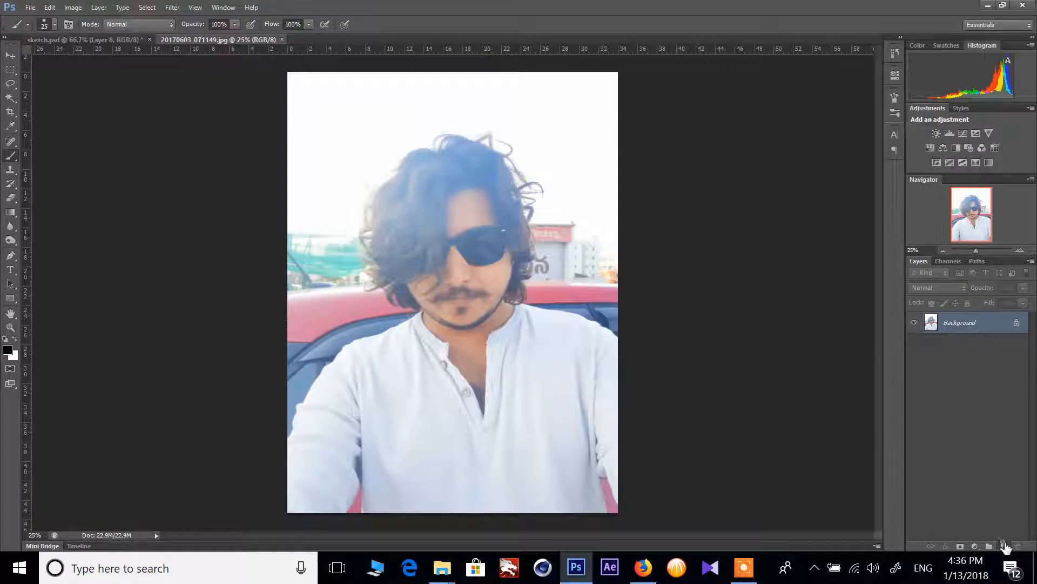
Add an empty drawing layer above the portrait photo and convert the locked Background into a regular layer.
{"action": "left_click", "coordinate": [1003, 545]}
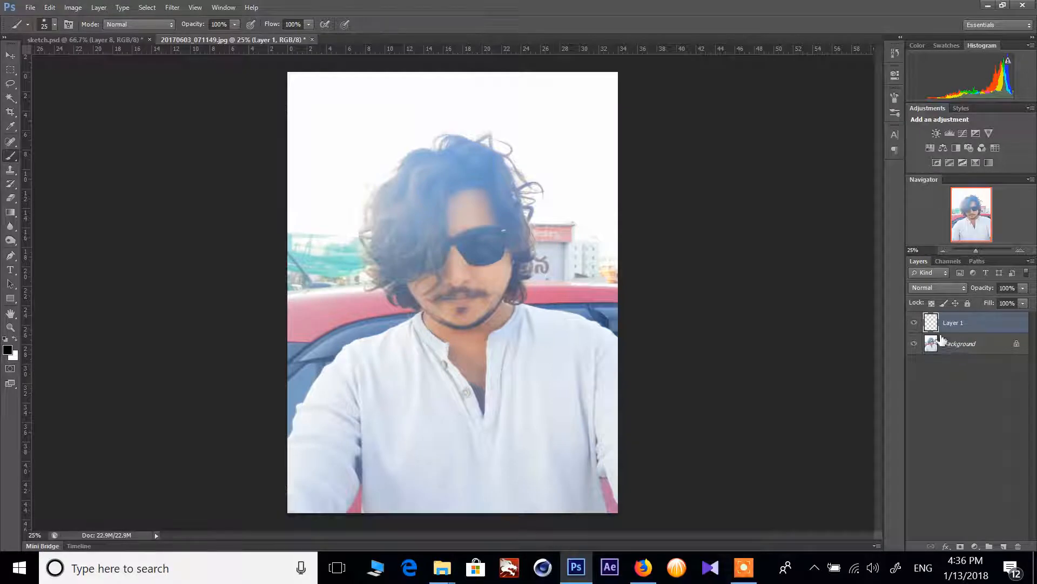
{"action": "double_click", "coordinate": [1016, 349]}
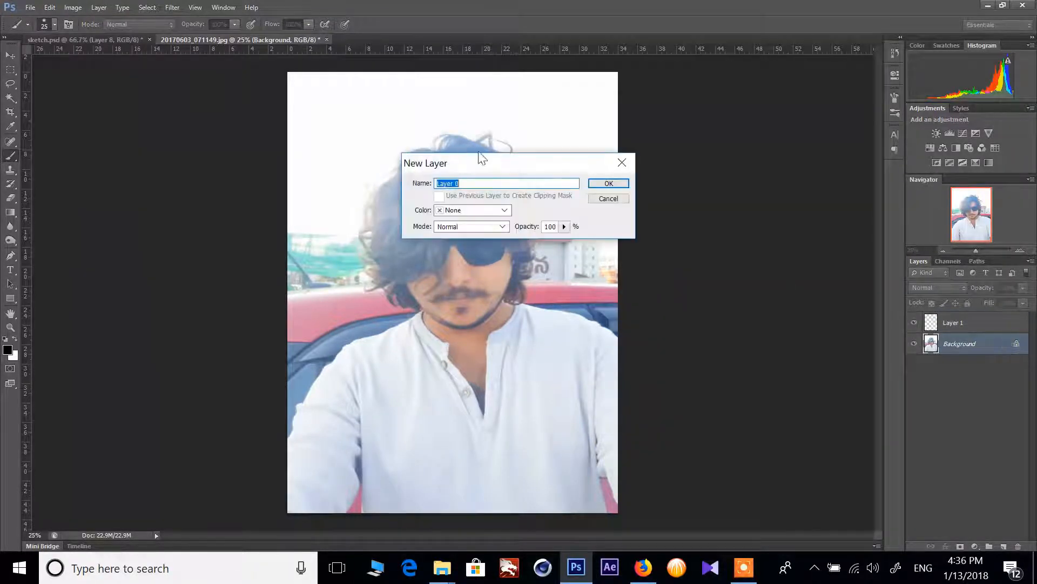
{"action": "left_click", "coordinate": [609, 184]}
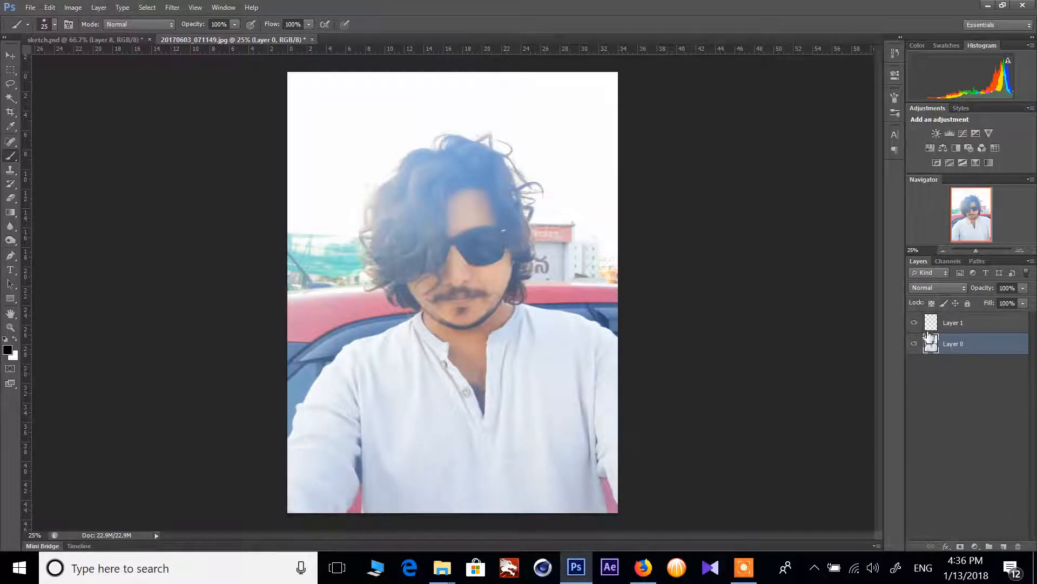
{"action": "left_click", "coordinate": [915, 344]}
{"action": "left_click", "coordinate": [914, 344]}
{"action": "left_click", "coordinate": [939, 327]}
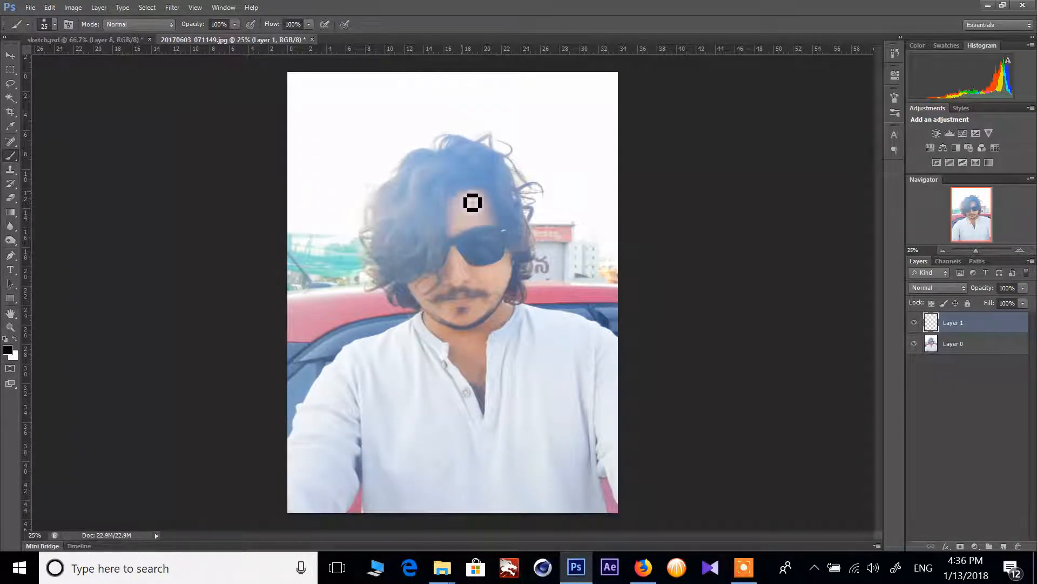
{"action": "left_click_drag", "start_coordinate": [444, 234], "coordinate": [463, 192]}
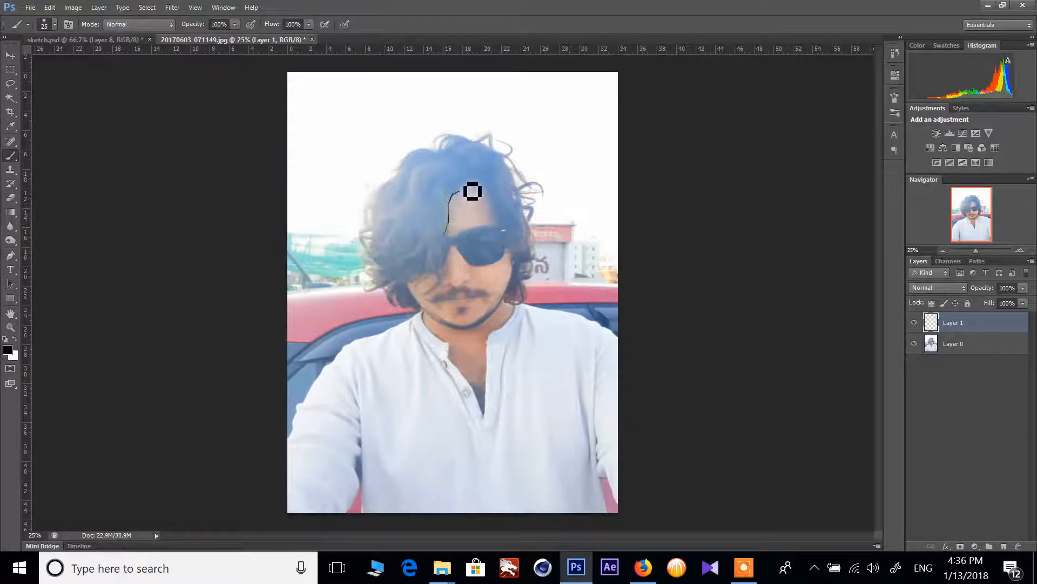
{"action": "left_click_drag", "start_coordinate": [426, 237], "coordinate": [451, 175]}
{"action": "left_click_drag", "start_coordinate": [421, 232], "coordinate": [442, 199]}
{"action": "mouse_move", "coordinate": [386, 235]}
{"action": "left_mouse_down"}
{"action": "mouse_move", "coordinate": [432, 166]}
{"action": "mouse_move", "coordinate": [446, 171]}
{"action": "left_mouse_up"}
{"action": "mouse_move", "coordinate": [383, 234]}
{"action": "left_mouse_down"}
{"action": "mouse_move", "coordinate": [396, 216]}
{"action": "mouse_move", "coordinate": [395, 173]}
{"action": "left_mouse_up"}
{"action": "mouse_move", "coordinate": [389, 201]}
{"action": "left_mouse_down"}
{"action": "mouse_move", "coordinate": [438, 156]}
{"action": "mouse_move", "coordinate": [485, 170]}
{"action": "mouse_move", "coordinate": [516, 235]}
{"action": "left_mouse_up"}
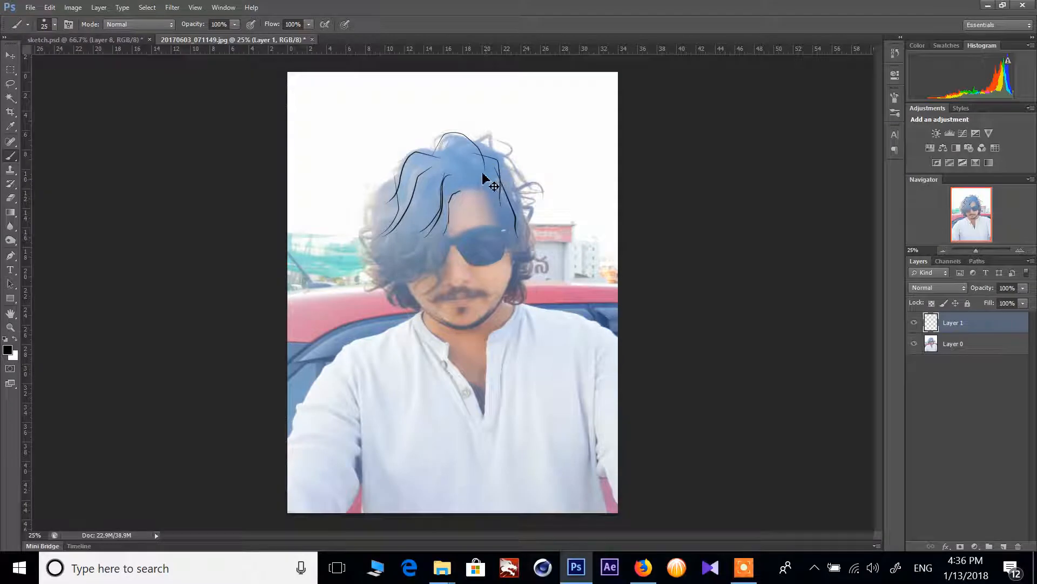
{"action": "key", "text": "ctrl+a"}
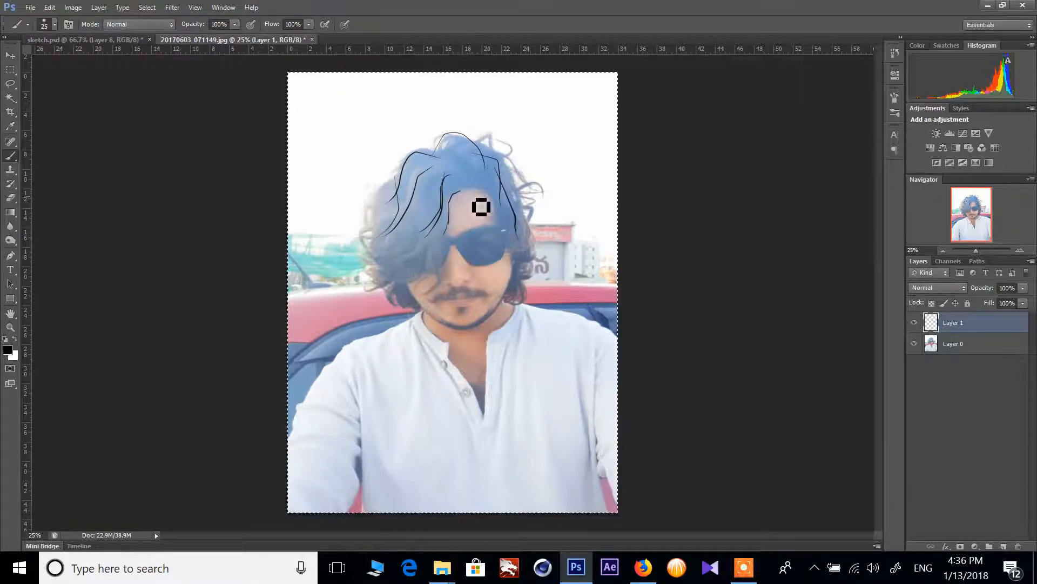
{"action": "key", "text": "Delete"}
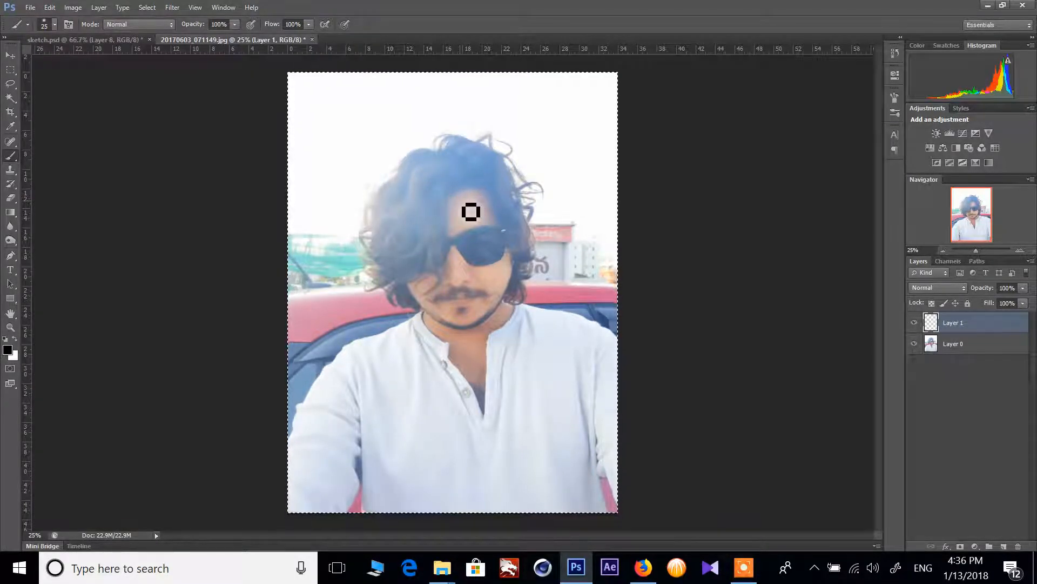
Trace the outline of the sunglasses lens on Layer 1 with the 25 px black brush.
{"action": "key", "text": "ctrl+plus"}
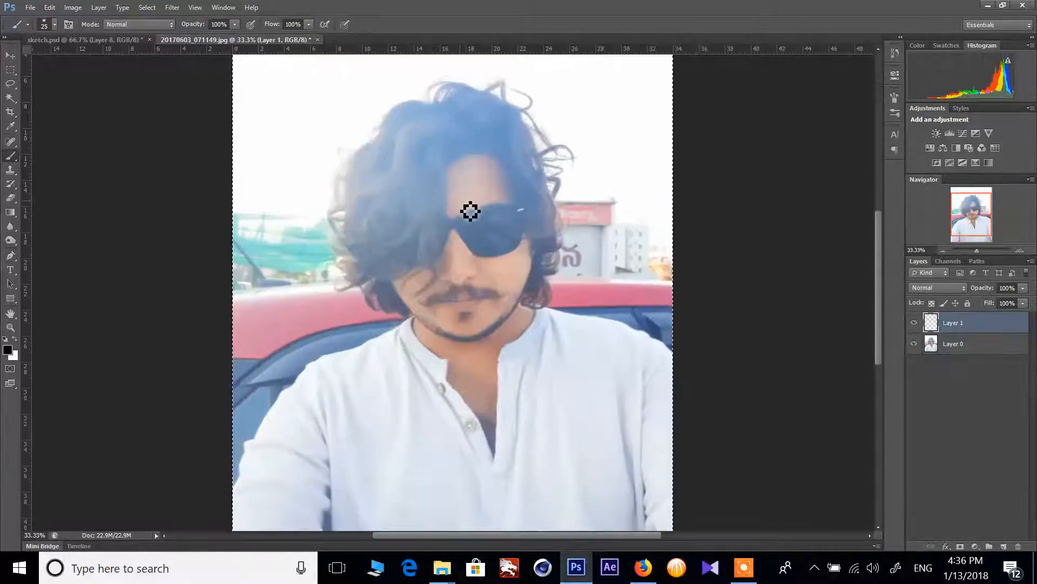
{"action": "key", "text": "ctrl+plus"}
{"action": "key", "text": "ctrl+minus"}
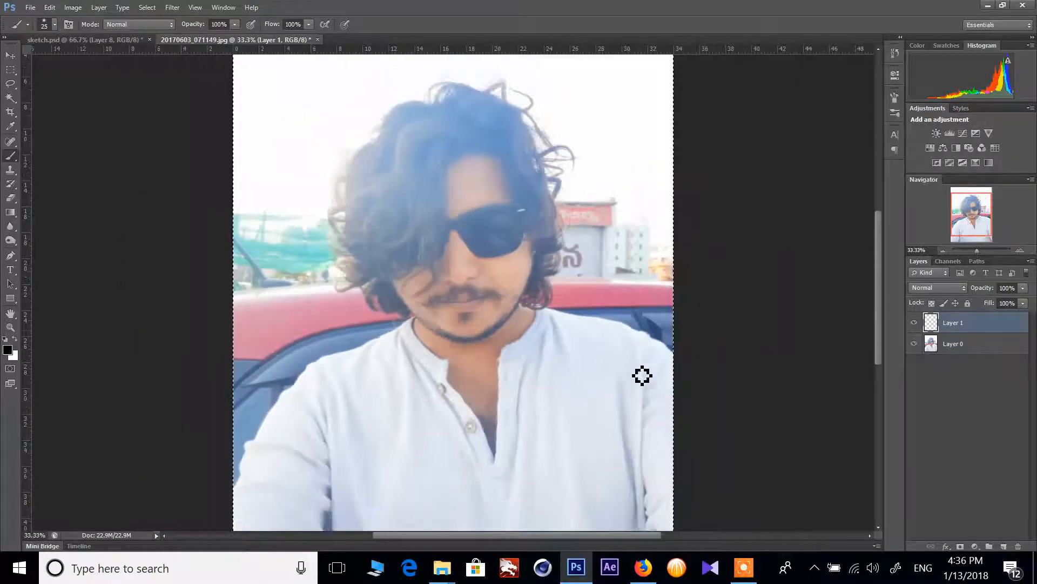
{"action": "left_click_drag", "start_coordinate": [877, 264], "coordinate": [873, 242]}
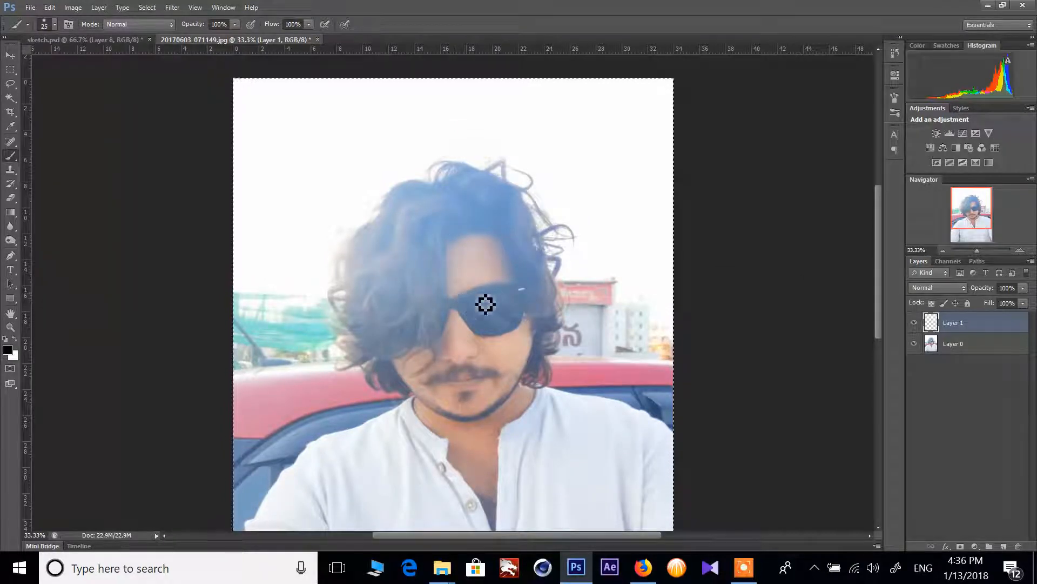
{"action": "mouse_move", "coordinate": [464, 310]}
{"action": "left_mouse_down"}
{"action": "mouse_move", "coordinate": [538, 293]}
{"action": "mouse_move", "coordinate": [529, 336]}
{"action": "mouse_move", "coordinate": [534, 321]}
{"action": "mouse_move", "coordinate": [522, 337]}
{"action": "mouse_move", "coordinate": [472, 324]}
{"action": "mouse_move", "coordinate": [486, 343]}
{"action": "left_mouse_up"}
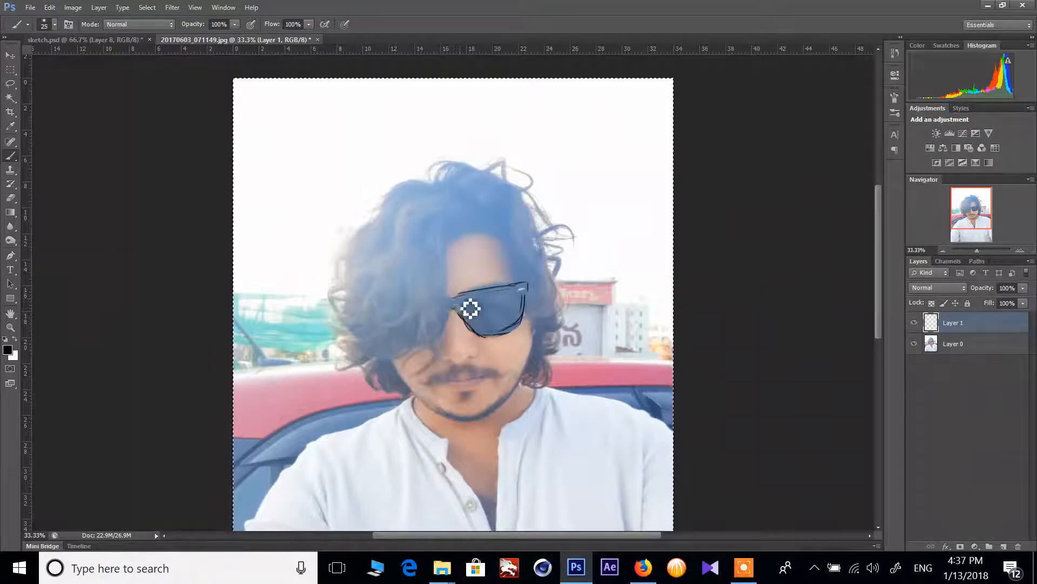
Switch to a bristle brush tip and extend the sunglasses frame at its inner corner near the nose.
{"action": "right_click", "coordinate": [555, 187]}
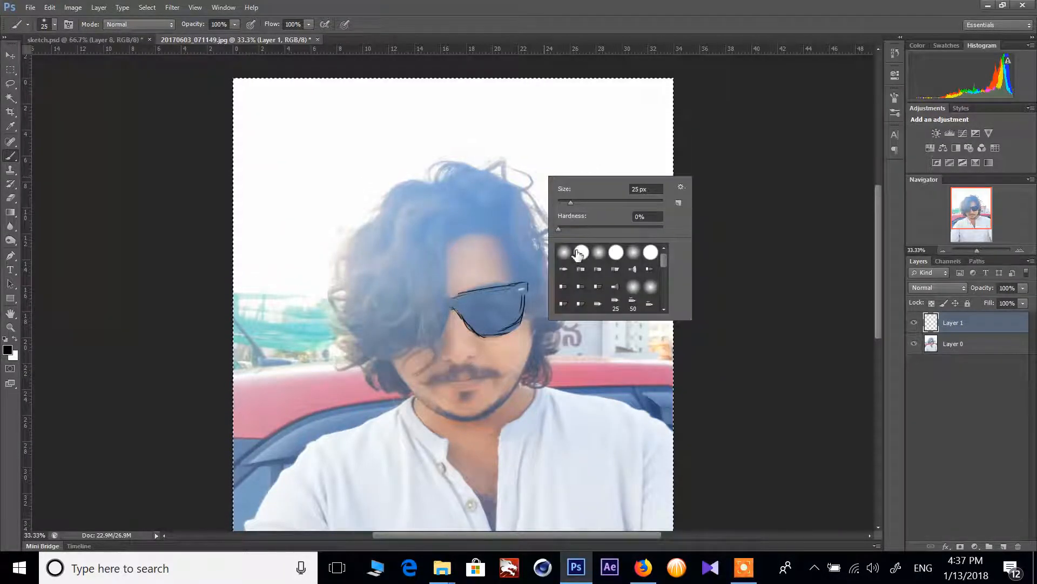
{"action": "left_click", "coordinate": [569, 268]}
{"action": "left_click_drag", "start_coordinate": [308, 140], "coordinate": [342, 125]}
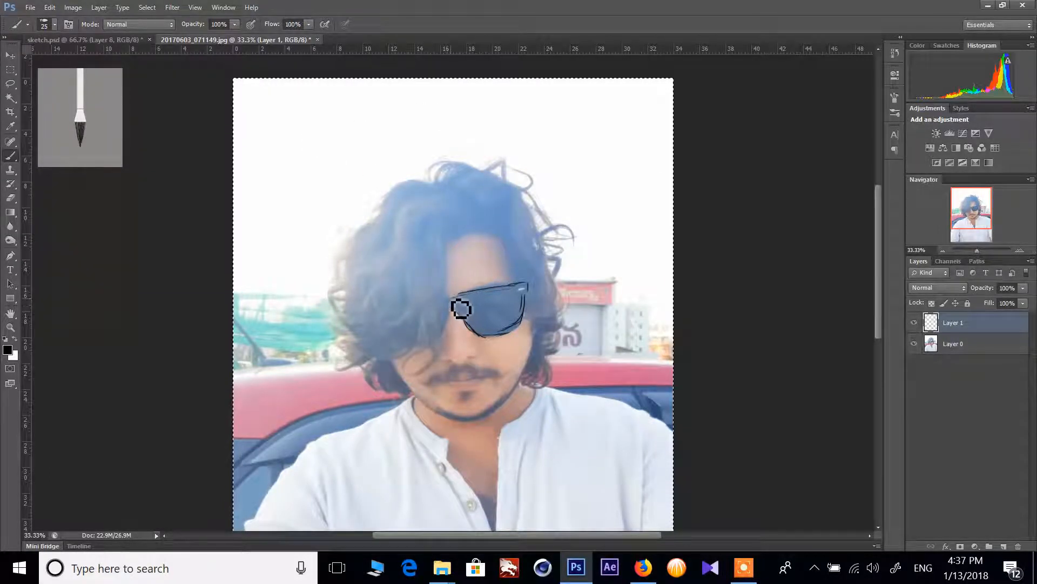
{"action": "left_click_drag", "start_coordinate": [457, 296], "coordinate": [448, 309]}
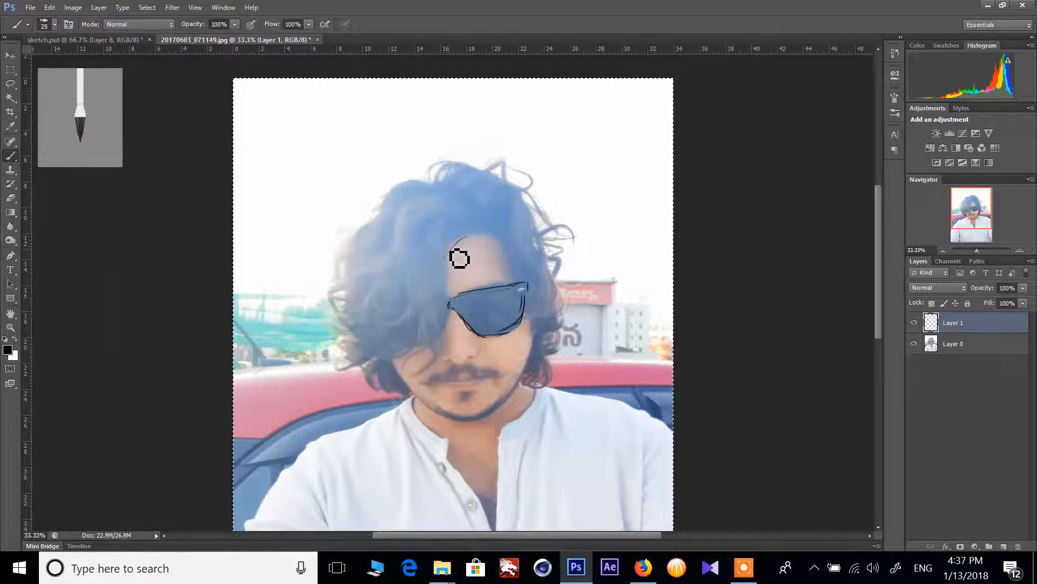
Sketch the hairline above the forehead and the long front strands falling beside the sunglasses.
{"action": "left_click_drag", "start_coordinate": [445, 257], "coordinate": [499, 247]}
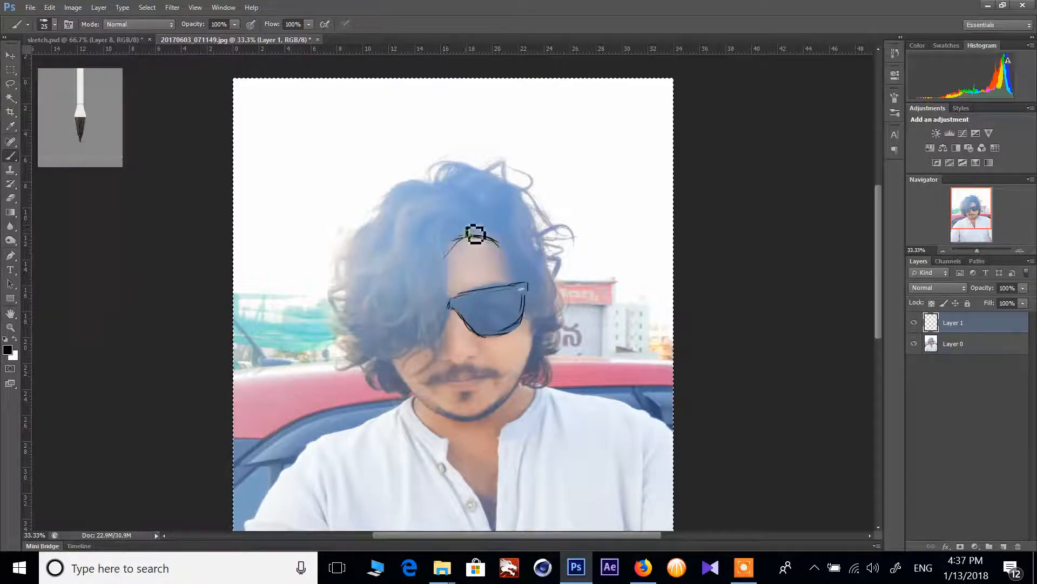
{"action": "left_click_drag", "start_coordinate": [444, 229], "coordinate": [465, 220]}
{"action": "mouse_move", "coordinate": [446, 213]}
{"action": "left_mouse_down"}
{"action": "mouse_move", "coordinate": [443, 287]}
{"action": "mouse_move", "coordinate": [454, 303]}
{"action": "mouse_move", "coordinate": [450, 294]}
{"action": "mouse_move", "coordinate": [451, 311]}
{"action": "mouse_move", "coordinate": [414, 359]}
{"action": "mouse_move", "coordinate": [439, 336]}
{"action": "mouse_move", "coordinate": [403, 345]}
{"action": "left_mouse_up"}
{"action": "mouse_move", "coordinate": [452, 202]}
{"action": "left_mouse_down"}
{"action": "mouse_move", "coordinate": [402, 227]}
{"action": "mouse_move", "coordinate": [427, 221]}
{"action": "left_mouse_up"}
{"action": "mouse_move", "coordinate": [462, 205]}
{"action": "left_mouse_down"}
{"action": "mouse_move", "coordinate": [411, 224]}
{"action": "mouse_move", "coordinate": [390, 248]}
{"action": "mouse_move", "coordinate": [394, 282]}
{"action": "left_mouse_up"}
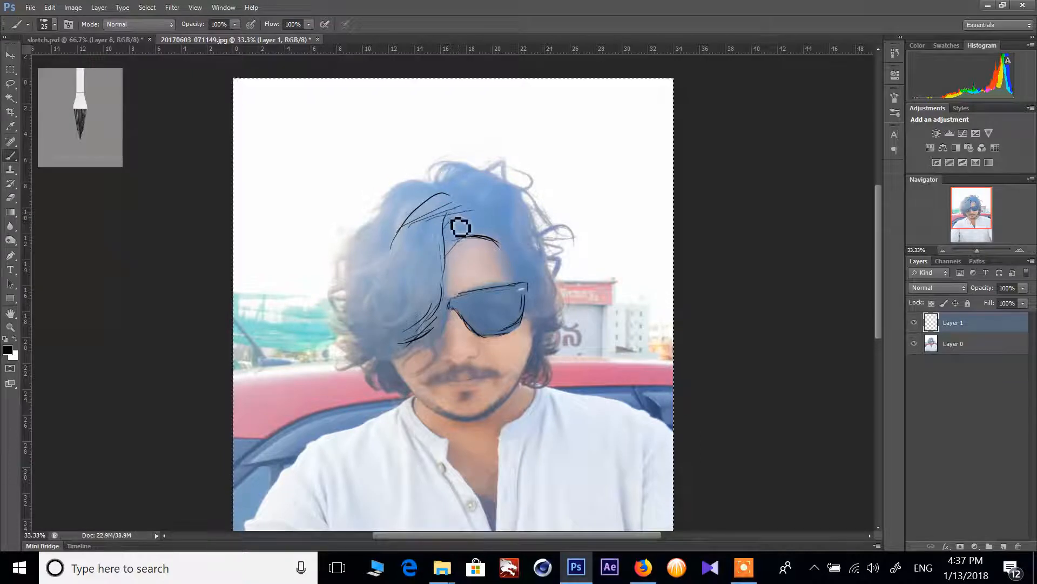
{"action": "mouse_move", "coordinate": [459, 222]}
{"action": "left_mouse_down"}
{"action": "mouse_move", "coordinate": [435, 285]}
{"action": "mouse_move", "coordinate": [453, 219]}
{"action": "mouse_move", "coordinate": [420, 255]}
{"action": "mouse_move", "coordinate": [411, 297]}
{"action": "left_mouse_up"}
{"action": "left_click_drag", "start_coordinate": [424, 222], "coordinate": [396, 310]}
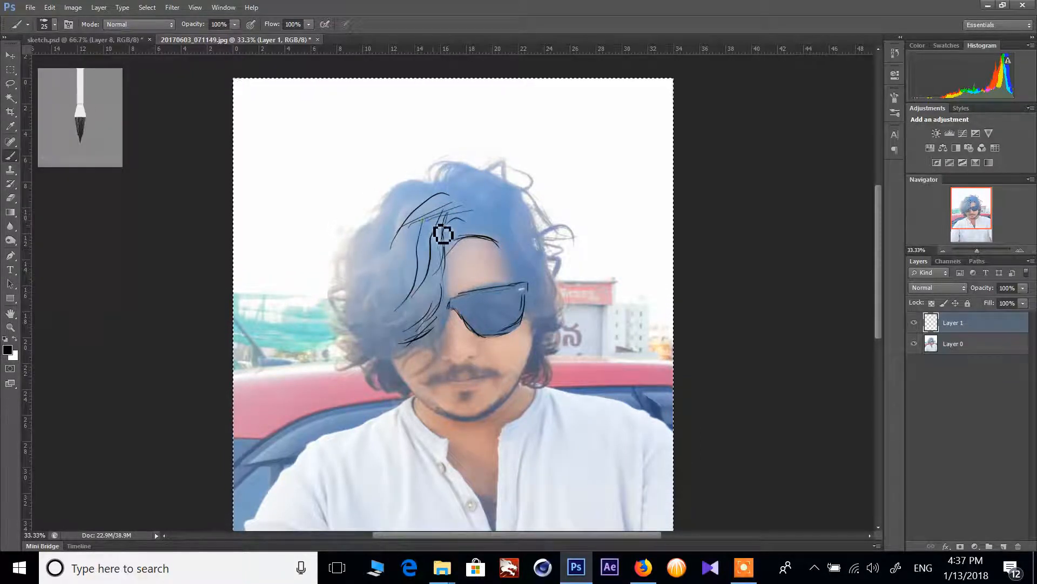
Draw the outer contour, inner strands and lower curls of the hair on the photo's left side.
{"action": "left_click_drag", "start_coordinate": [417, 251], "coordinate": [396, 297]}
{"action": "mouse_move", "coordinate": [437, 186]}
{"action": "left_mouse_down"}
{"action": "mouse_move", "coordinate": [396, 219]}
{"action": "mouse_move", "coordinate": [401, 209]}
{"action": "mouse_move", "coordinate": [354, 261]}
{"action": "left_mouse_up"}
{"action": "left_click_drag", "start_coordinate": [361, 235], "coordinate": [346, 287]}
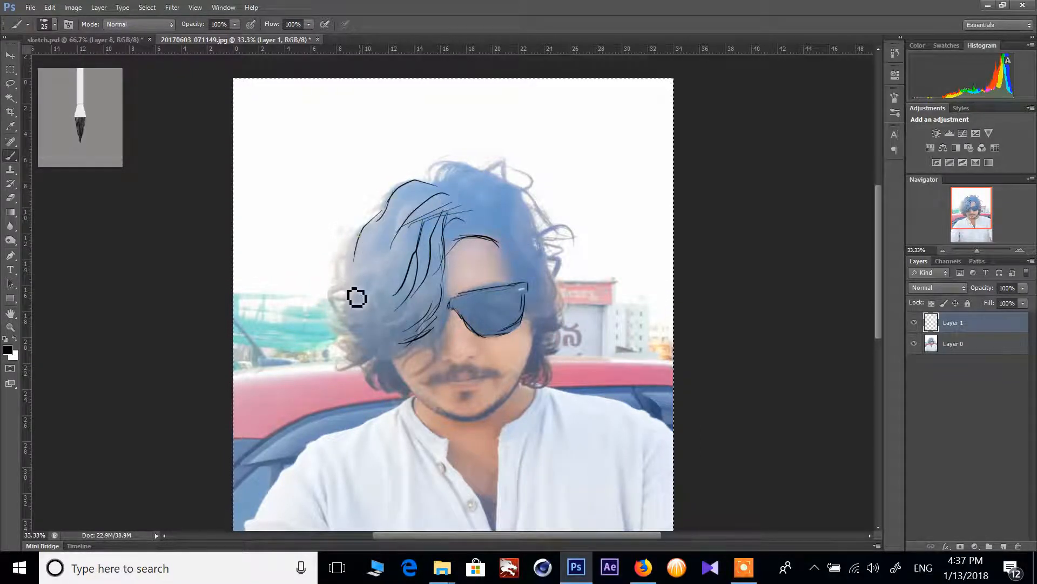
{"action": "mouse_move", "coordinate": [405, 247]}
{"action": "left_mouse_down"}
{"action": "mouse_move", "coordinate": [364, 279]}
{"action": "mouse_move", "coordinate": [358, 313]}
{"action": "left_mouse_up"}
{"action": "mouse_move", "coordinate": [423, 246]}
{"action": "left_mouse_down"}
{"action": "mouse_move", "coordinate": [365, 297]}
{"action": "mouse_move", "coordinate": [419, 276]}
{"action": "mouse_move", "coordinate": [369, 322]}
{"action": "left_mouse_up"}
{"action": "left_click_drag", "start_coordinate": [435, 340], "coordinate": [378, 357]}
{"action": "left_click_drag", "start_coordinate": [436, 342], "coordinate": [418, 373]}
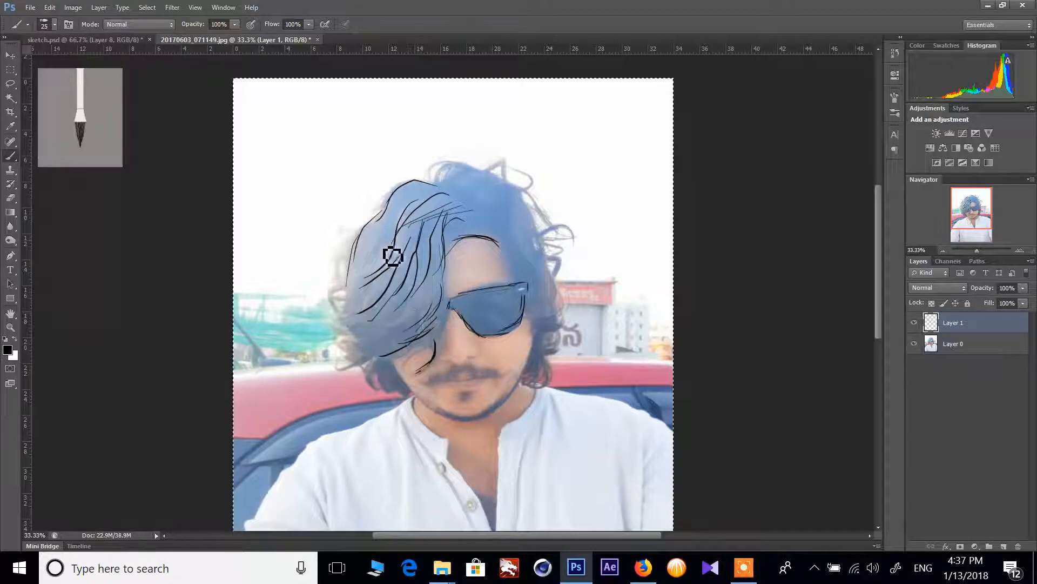
{"action": "mouse_move", "coordinate": [392, 234]}
{"action": "left_mouse_down"}
{"action": "mouse_move", "coordinate": [350, 296]}
{"action": "mouse_move", "coordinate": [373, 351]}
{"action": "mouse_move", "coordinate": [358, 379]}
{"action": "mouse_move", "coordinate": [383, 368]}
{"action": "mouse_move", "coordinate": [386, 398]}
{"action": "mouse_move", "coordinate": [386, 384]}
{"action": "mouse_move", "coordinate": [401, 394]}
{"action": "mouse_move", "coordinate": [408, 399]}
{"action": "left_mouse_up"}
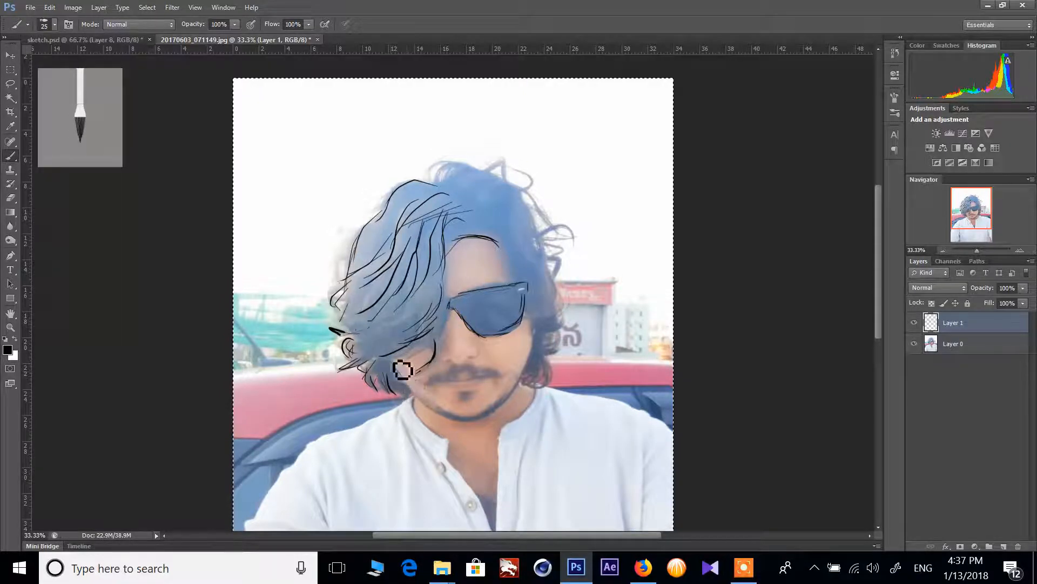
Trace the face contour along the jaw and temple, and draw the inner rim of the sunglasses lens.
{"action": "mouse_move", "coordinate": [394, 361]}
{"action": "left_mouse_down"}
{"action": "mouse_move", "coordinate": [450, 422]}
{"action": "mouse_move", "coordinate": [425, 406]}
{"action": "mouse_move", "coordinate": [473, 435]}
{"action": "mouse_move", "coordinate": [463, 429]}
{"action": "mouse_move", "coordinate": [500, 426]}
{"action": "mouse_move", "coordinate": [480, 433]}
{"action": "mouse_move", "coordinate": [533, 387]}
{"action": "mouse_move", "coordinate": [527, 398]}
{"action": "mouse_move", "coordinate": [549, 341]}
{"action": "mouse_move", "coordinate": [542, 372]}
{"action": "left_mouse_up"}
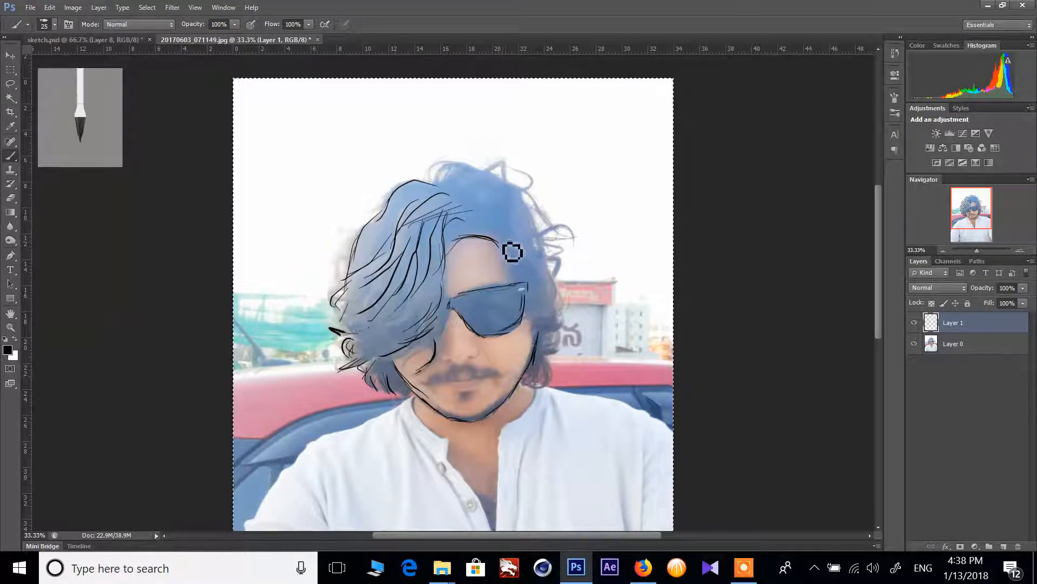
{"action": "left_click_drag", "start_coordinate": [513, 250], "coordinate": [519, 276]}
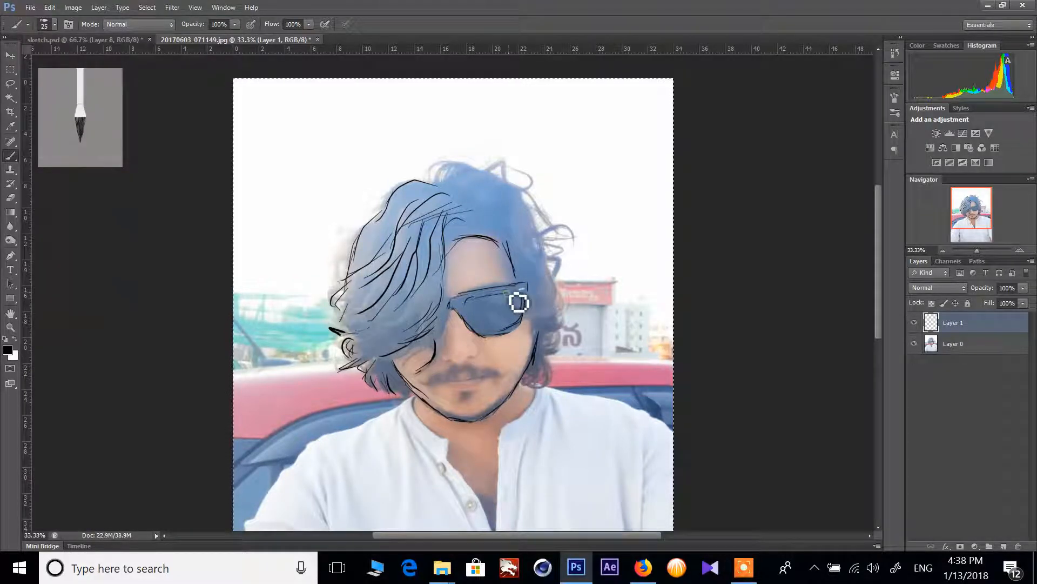
{"action": "mouse_move", "coordinate": [516, 294]}
{"action": "left_mouse_down"}
{"action": "mouse_move", "coordinate": [516, 332]}
{"action": "mouse_move", "coordinate": [473, 318]}
{"action": "mouse_move", "coordinate": [501, 339]}
{"action": "mouse_move", "coordinate": [525, 329]}
{"action": "mouse_move", "coordinate": [509, 315]}
{"action": "mouse_move", "coordinate": [472, 313]}
{"action": "mouse_move", "coordinate": [511, 306]}
{"action": "left_mouse_up"}
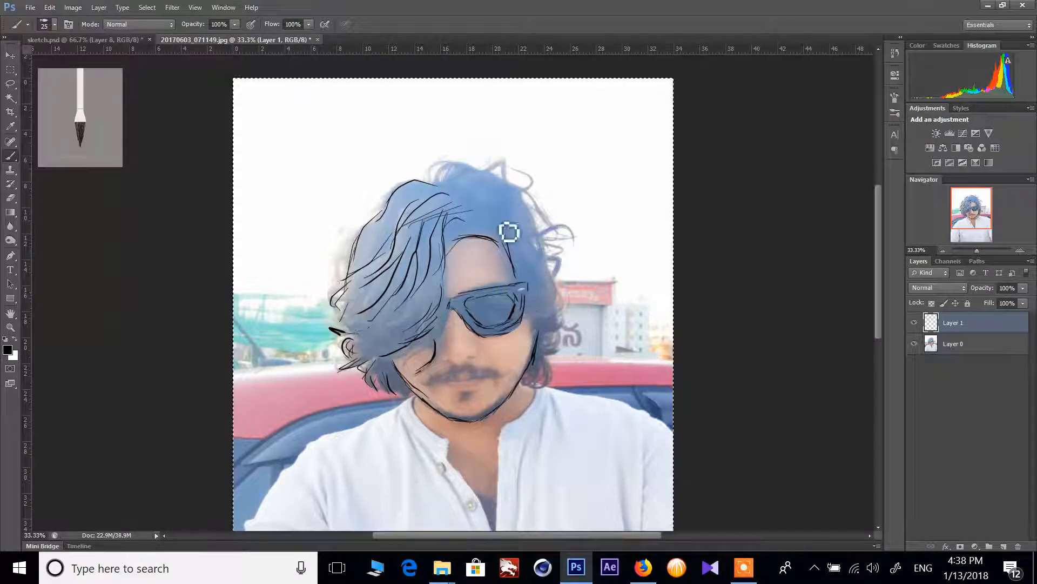
Sketch the hair strands on the crown and down the photo's right side, redoing the misplaced crown stroke.
{"action": "mouse_move", "coordinate": [509, 232]}
{"action": "left_mouse_down"}
{"action": "mouse_move", "coordinate": [463, 203]}
{"action": "mouse_move", "coordinate": [489, 219]}
{"action": "mouse_move", "coordinate": [482, 237]}
{"action": "mouse_move", "coordinate": [497, 236]}
{"action": "mouse_move", "coordinate": [469, 234]}
{"action": "mouse_move", "coordinate": [521, 219]}
{"action": "mouse_move", "coordinate": [504, 230]}
{"action": "mouse_move", "coordinate": [521, 248]}
{"action": "mouse_move", "coordinate": [517, 228]}
{"action": "mouse_move", "coordinate": [526, 274]}
{"action": "mouse_move", "coordinate": [526, 253]}
{"action": "mouse_move", "coordinate": [533, 271]}
{"action": "mouse_move", "coordinate": [534, 302]}
{"action": "left_mouse_up"}
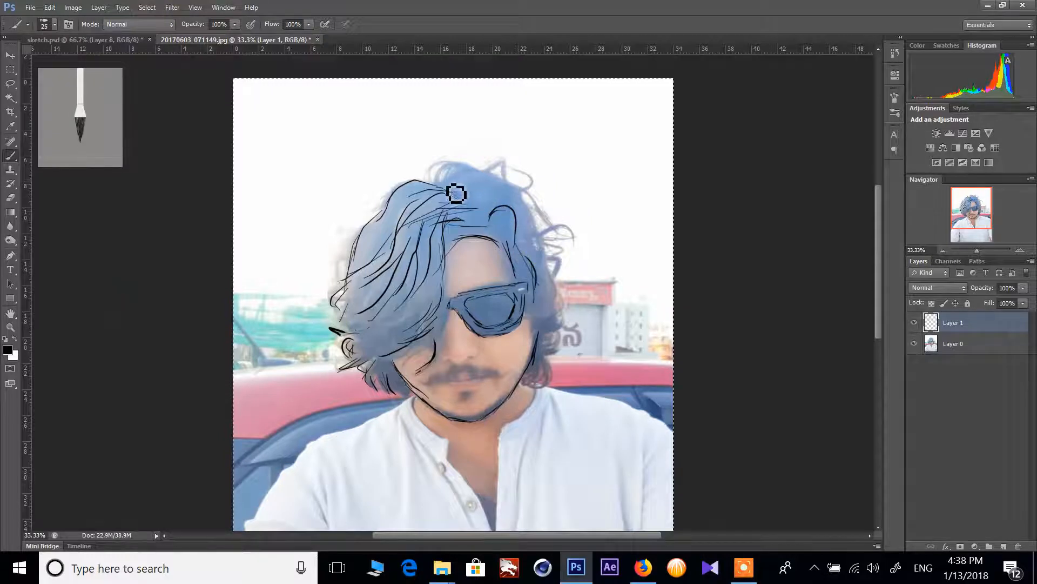
{"action": "mouse_move", "coordinate": [456, 194]}
{"action": "left_mouse_down"}
{"action": "mouse_move", "coordinate": [504, 191]}
{"action": "mouse_move", "coordinate": [493, 185]}
{"action": "mouse_move", "coordinate": [513, 172]}
{"action": "mouse_move", "coordinate": [518, 190]}
{"action": "mouse_move", "coordinate": [529, 183]}
{"action": "mouse_move", "coordinate": [521, 197]}
{"action": "mouse_move", "coordinate": [513, 182]}
{"action": "mouse_move", "coordinate": [483, 188]}
{"action": "mouse_move", "coordinate": [523, 200]}
{"action": "left_mouse_up"}
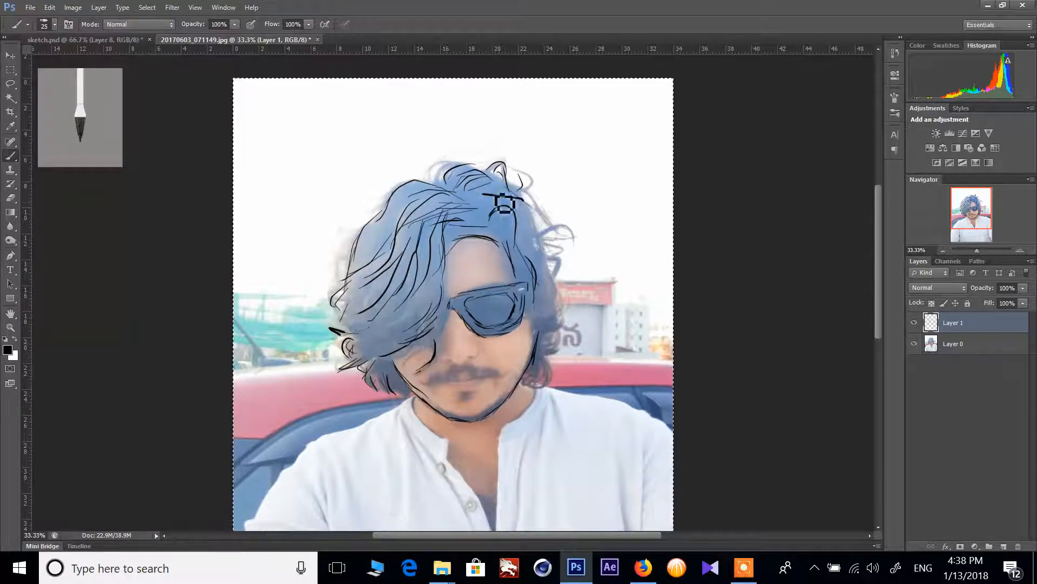
{"action": "key", "text": "ctrl+z"}
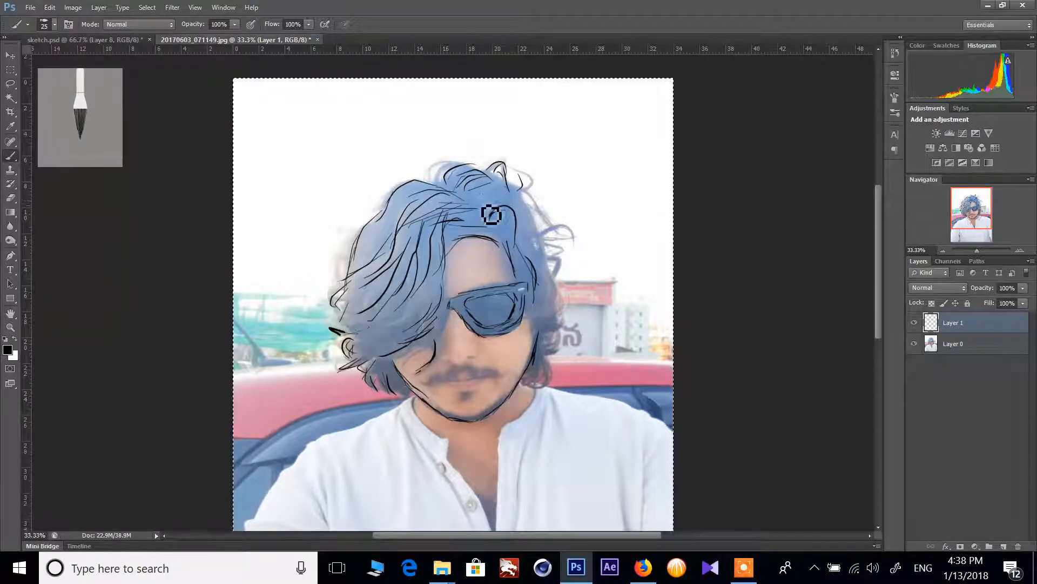
{"action": "mouse_move", "coordinate": [483, 196]}
{"action": "left_mouse_down"}
{"action": "mouse_move", "coordinate": [536, 214]}
{"action": "mouse_move", "coordinate": [521, 205]}
{"action": "mouse_move", "coordinate": [552, 260]}
{"action": "mouse_move", "coordinate": [541, 231]}
{"action": "mouse_move", "coordinate": [580, 250]}
{"action": "mouse_move", "coordinate": [557, 262]}
{"action": "left_mouse_up"}
{"action": "left_click_drag", "start_coordinate": [518, 208], "coordinate": [551, 284]}
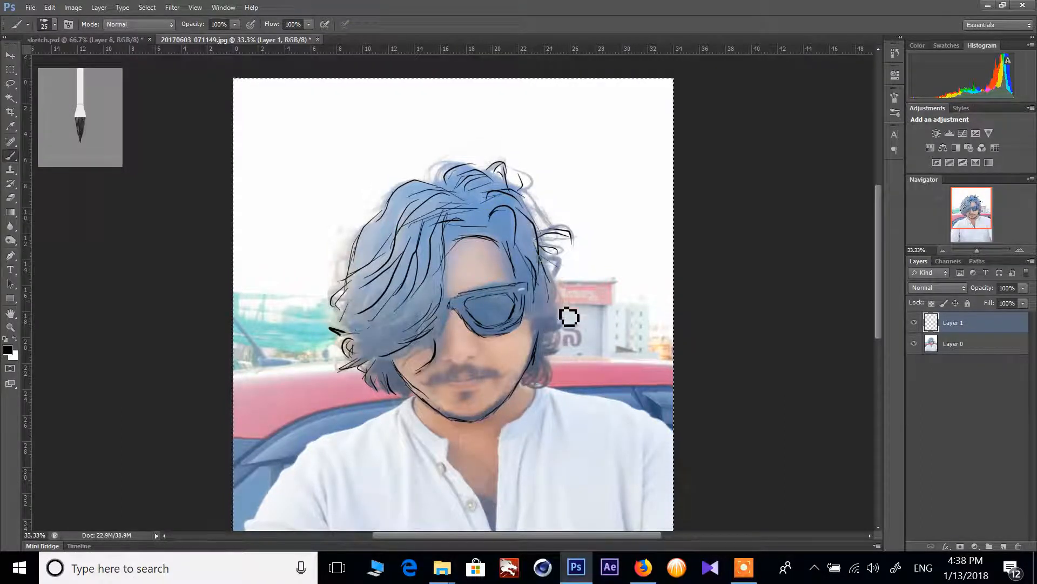
Draw the lower hair curls beside the jaw on the photo's right side.
{"action": "mouse_move", "coordinate": [553, 338]}
{"action": "left_mouse_down"}
{"action": "mouse_move", "coordinate": [558, 315]}
{"action": "mouse_move", "coordinate": [543, 342]}
{"action": "mouse_move", "coordinate": [562, 337]}
{"action": "mouse_move", "coordinate": [549, 356]}
{"action": "left_mouse_up"}
{"action": "mouse_move", "coordinate": [562, 348]}
{"action": "left_mouse_down"}
{"action": "mouse_move", "coordinate": [544, 392]}
{"action": "mouse_move", "coordinate": [535, 373]}
{"action": "left_mouse_up"}
{"action": "left_click_drag", "start_coordinate": [533, 336], "coordinate": [542, 384]}
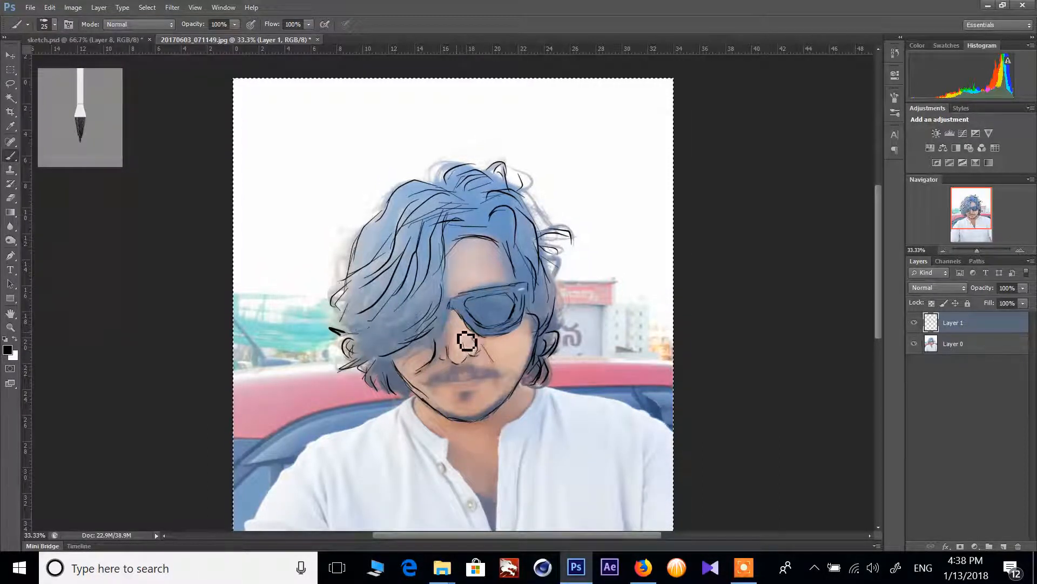
Refine the nose lines and sketch the moustache, lips and short chin beard with the bristle brush.
{"action": "key", "text": "e"}
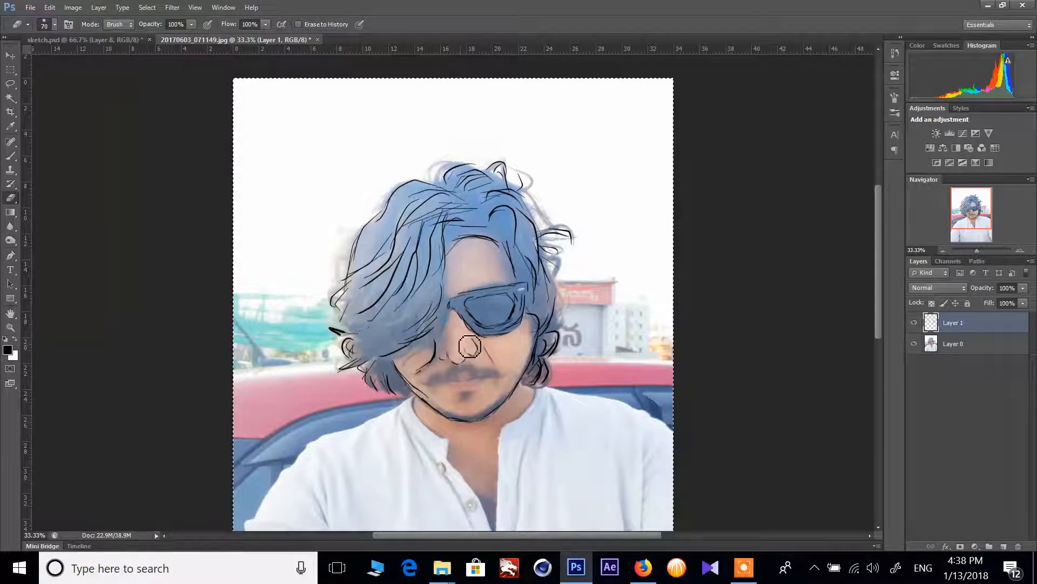
{"action": "key", "text": "b"}
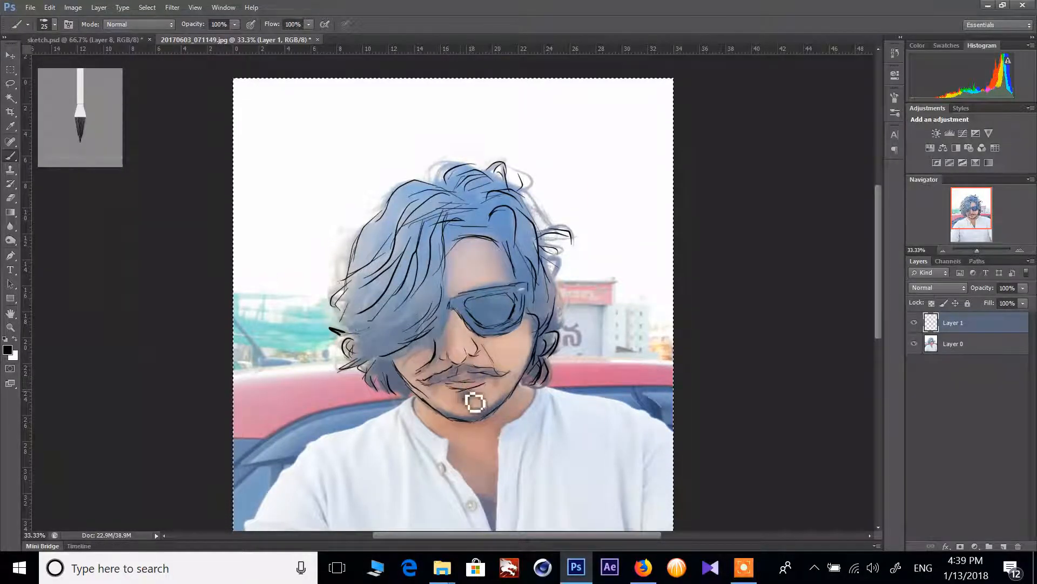
{"action": "left_click_drag", "start_coordinate": [461, 394], "coordinate": [468, 402]}
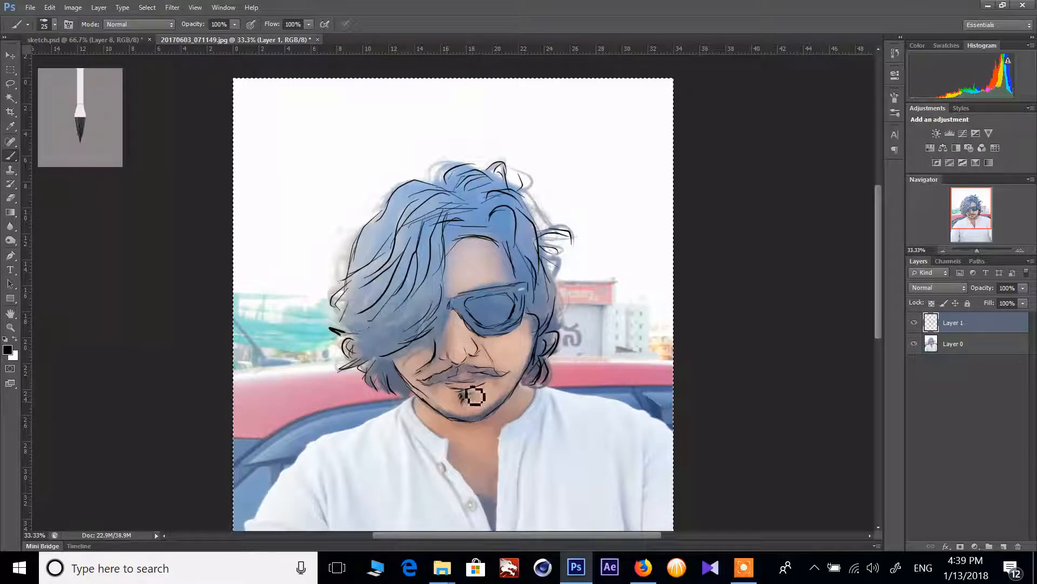
Strengthen the jawline contour and add more hair strands and curls down both sides of the head.
{"action": "mouse_move", "coordinate": [398, 369]}
{"action": "left_mouse_down"}
{"action": "mouse_move", "coordinate": [452, 422]}
{"action": "mouse_move", "coordinate": [438, 410]}
{"action": "mouse_move", "coordinate": [480, 431]}
{"action": "mouse_move", "coordinate": [465, 427]}
{"action": "mouse_move", "coordinate": [519, 403]}
{"action": "left_mouse_up"}
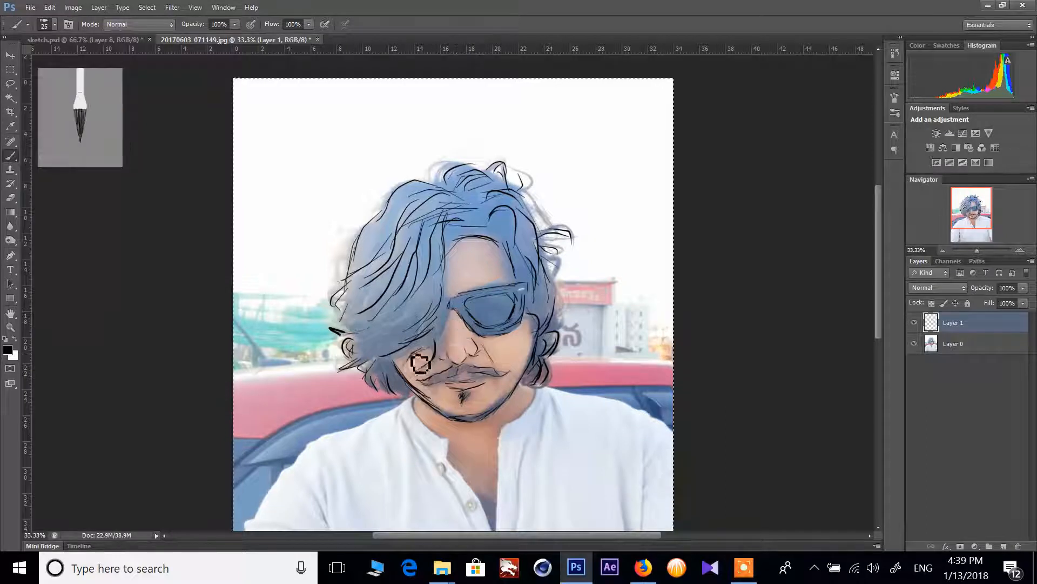
{"action": "left_click_drag", "start_coordinate": [431, 348], "coordinate": [400, 366]}
{"action": "left_click_drag", "start_coordinate": [422, 308], "coordinate": [397, 329]}
{"action": "mouse_move", "coordinate": [380, 210]}
{"action": "left_mouse_down"}
{"action": "mouse_move", "coordinate": [370, 258]}
{"action": "mouse_move", "coordinate": [368, 315]}
{"action": "mouse_move", "coordinate": [376, 317]}
{"action": "mouse_move", "coordinate": [374, 297]}
{"action": "mouse_move", "coordinate": [382, 312]}
{"action": "mouse_move", "coordinate": [370, 326]}
{"action": "mouse_move", "coordinate": [365, 301]}
{"action": "mouse_move", "coordinate": [390, 307]}
{"action": "left_mouse_up"}
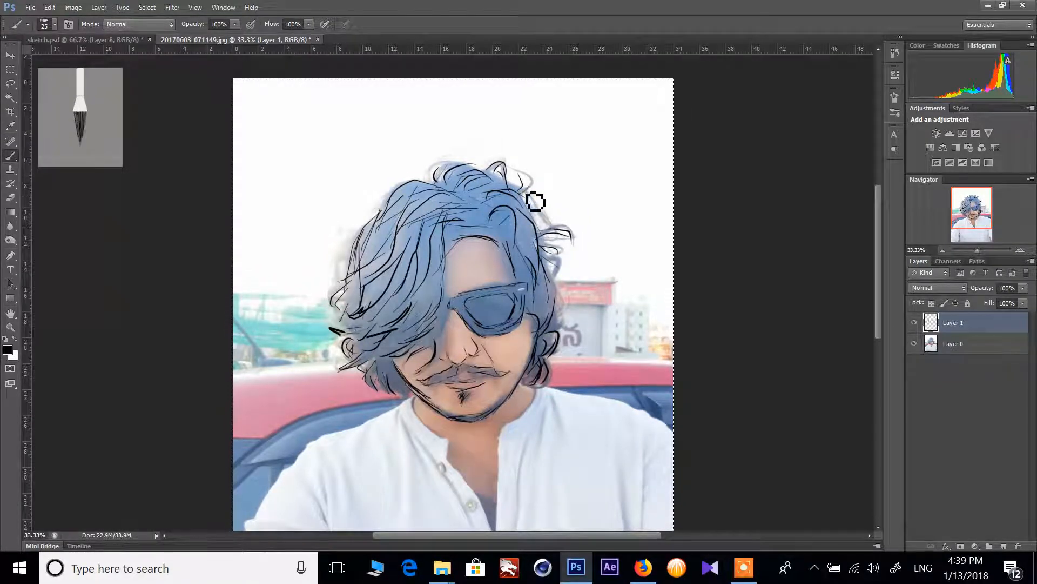
{"action": "mouse_move", "coordinate": [547, 188]}
{"action": "left_mouse_down"}
{"action": "mouse_move", "coordinate": [535, 213]}
{"action": "mouse_move", "coordinate": [556, 243]}
{"action": "mouse_move", "coordinate": [554, 266]}
{"action": "left_mouse_up"}
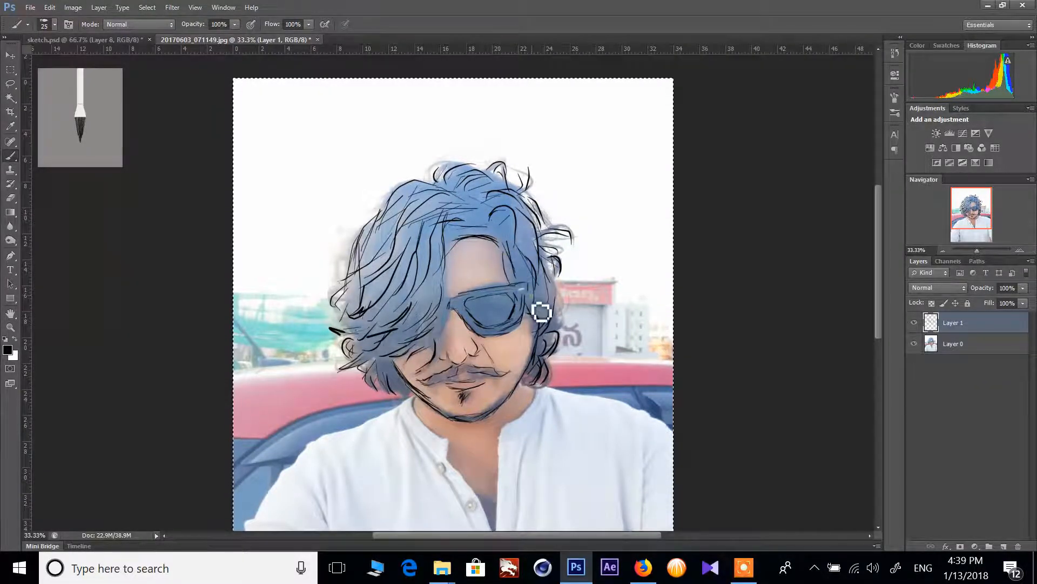
{"action": "left_click_drag", "start_coordinate": [563, 320], "coordinate": [558, 331]}
Trace the shirt's neck opening, the neck edges and both shoulder outlines.
{"action": "mouse_move", "coordinate": [415, 398]}
{"action": "left_mouse_down"}
{"action": "mouse_move", "coordinate": [457, 460]}
{"action": "mouse_move", "coordinate": [459, 425]}
{"action": "mouse_move", "coordinate": [466, 479]}
{"action": "mouse_move", "coordinate": [461, 472]}
{"action": "mouse_move", "coordinate": [504, 543]}
{"action": "mouse_move", "coordinate": [514, 452]}
{"action": "mouse_move", "coordinate": [546, 400]}
{"action": "mouse_move", "coordinate": [505, 430]}
{"action": "left_mouse_up"}
{"action": "left_click_drag", "start_coordinate": [522, 384], "coordinate": [536, 391]}
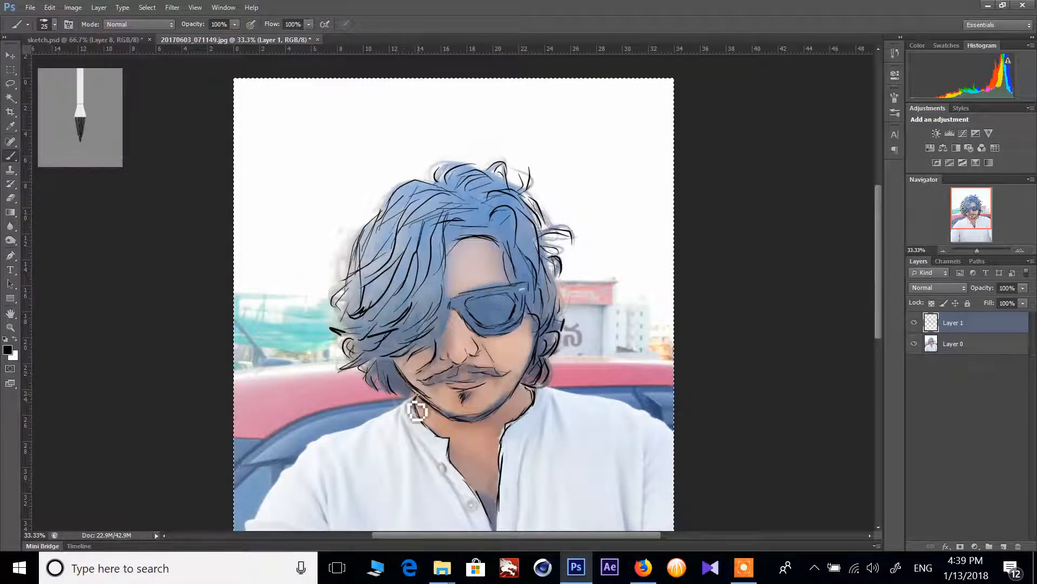
{"action": "left_click_drag", "start_coordinate": [417, 396], "coordinate": [334, 439]}
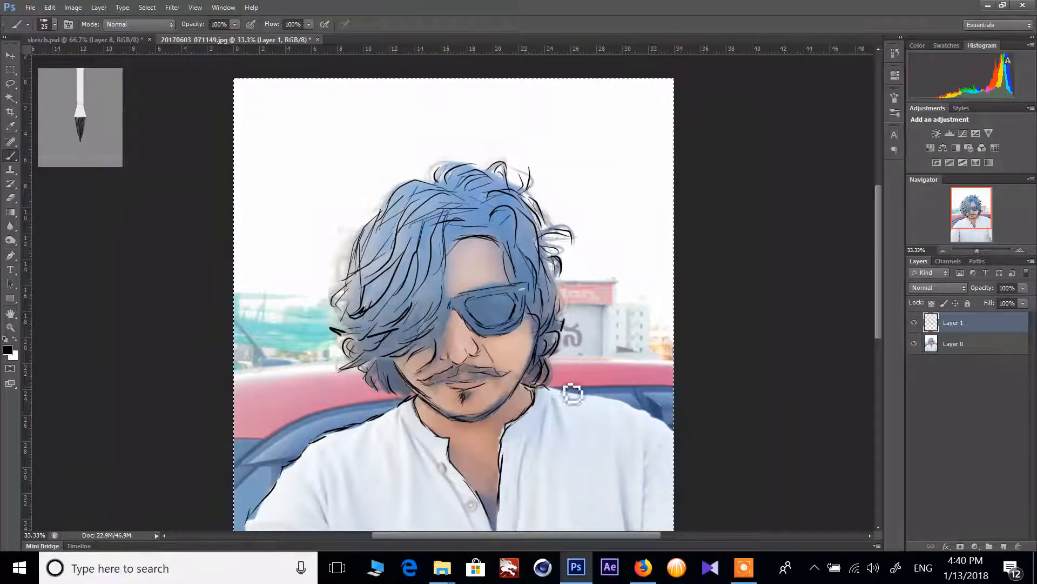
{"action": "left_click", "coordinate": [149, 7]}
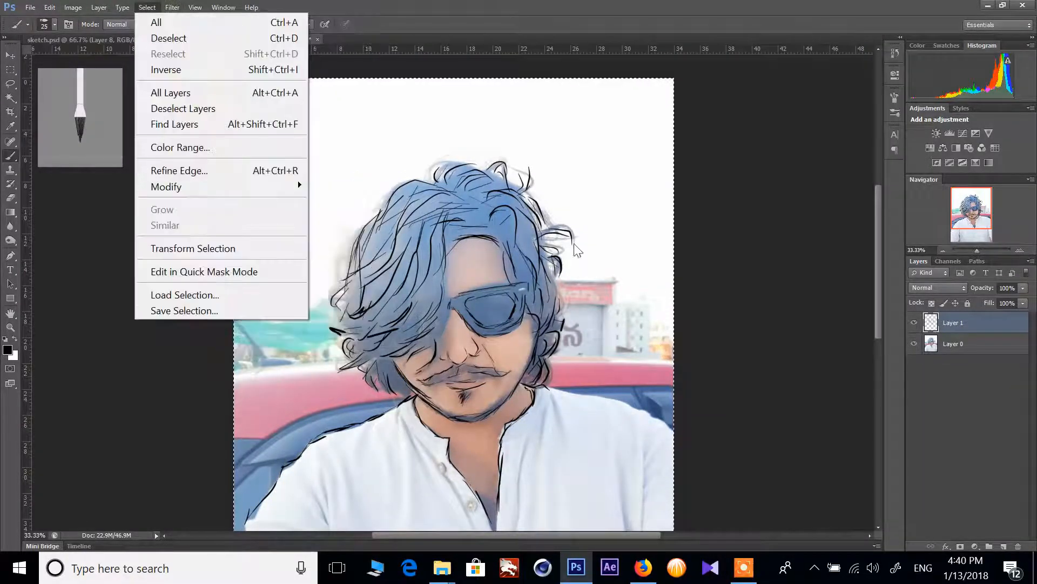
{"action": "left_click", "coordinate": [551, 396]}
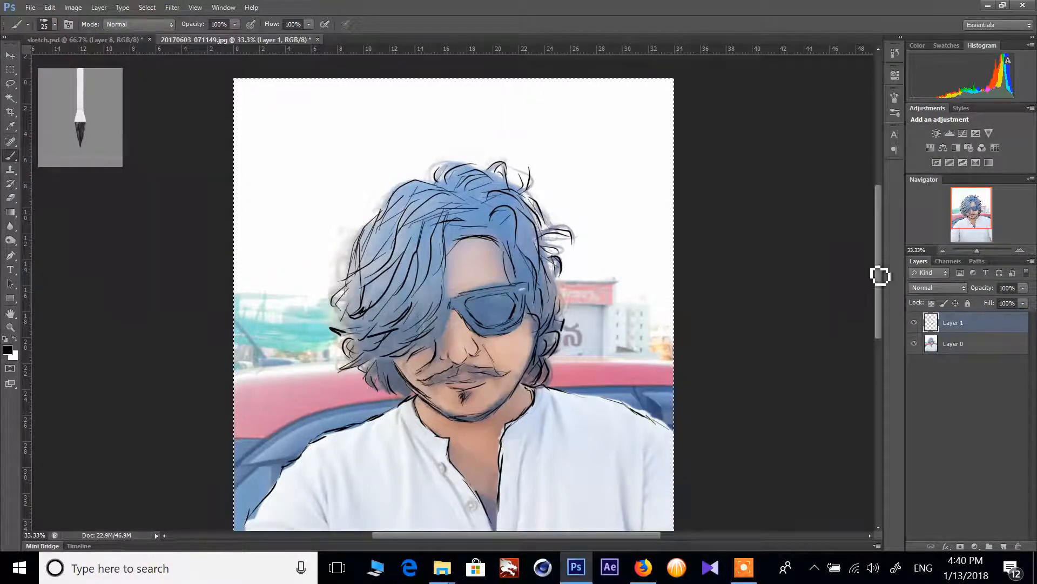
Draw the shirt's collar band and front placket with its two buttons, closing the placket at its lower end.
{"action": "scroll", "coordinate": [877, 267], "scroll_direction": "down", "scroll_amount": 3}
{"action": "left_click_drag", "start_coordinate": [498, 413], "coordinate": [493, 446]}
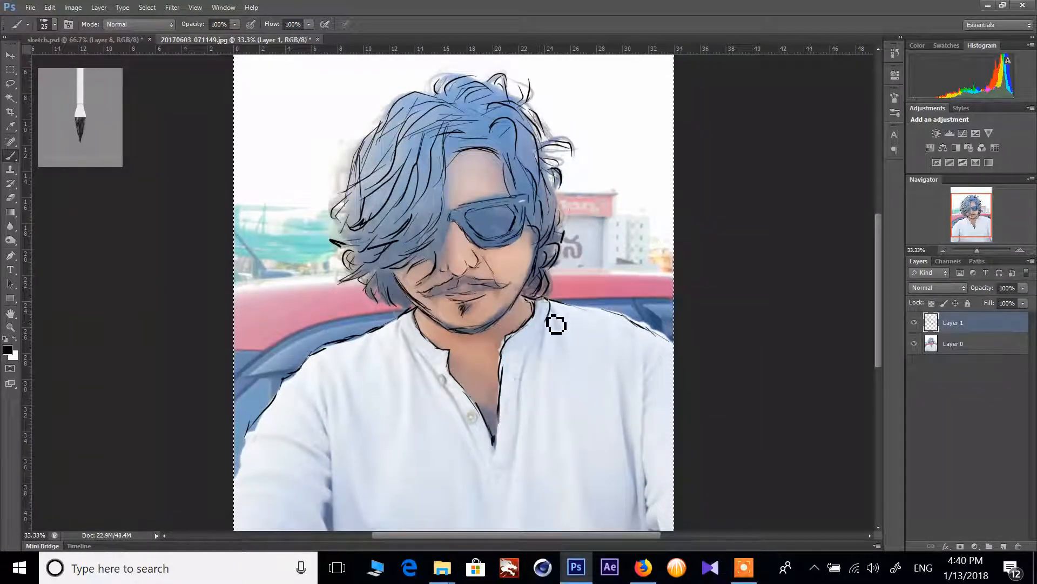
{"action": "left_click_drag", "start_coordinate": [556, 324], "coordinate": [514, 361]}
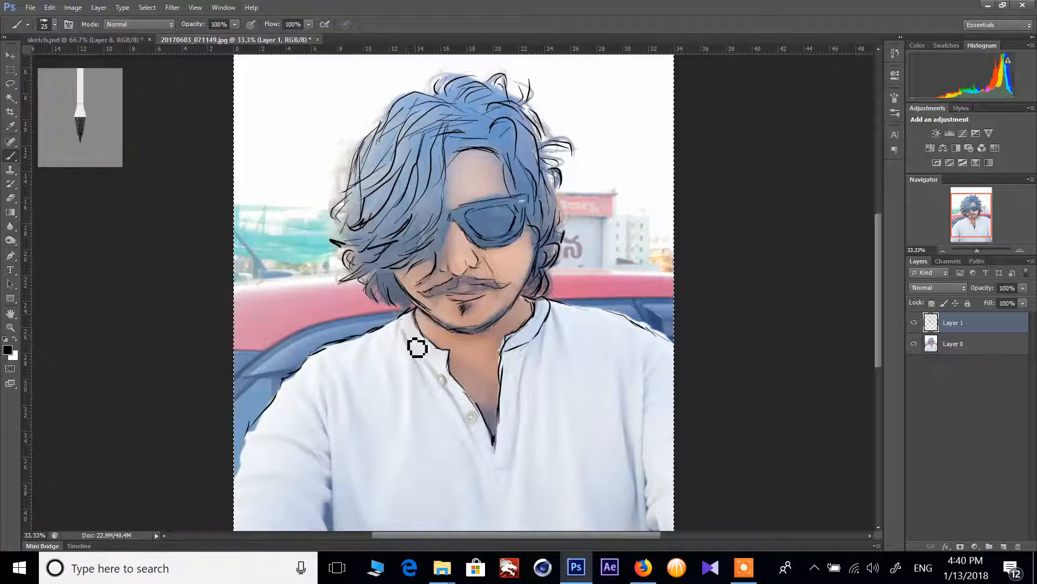
{"action": "mouse_move", "coordinate": [411, 342]}
{"action": "left_mouse_down"}
{"action": "mouse_move", "coordinate": [448, 366]}
{"action": "mouse_move", "coordinate": [458, 418]}
{"action": "mouse_move", "coordinate": [481, 451]}
{"action": "mouse_move", "coordinate": [472, 423]}
{"action": "left_mouse_up"}
{"action": "mouse_move", "coordinate": [440, 380]}
{"action": "left_mouse_down"}
{"action": "mouse_move", "coordinate": [499, 358]}
{"action": "mouse_move", "coordinate": [522, 368]}
{"action": "mouse_move", "coordinate": [443, 380]}
{"action": "left_mouse_up"}
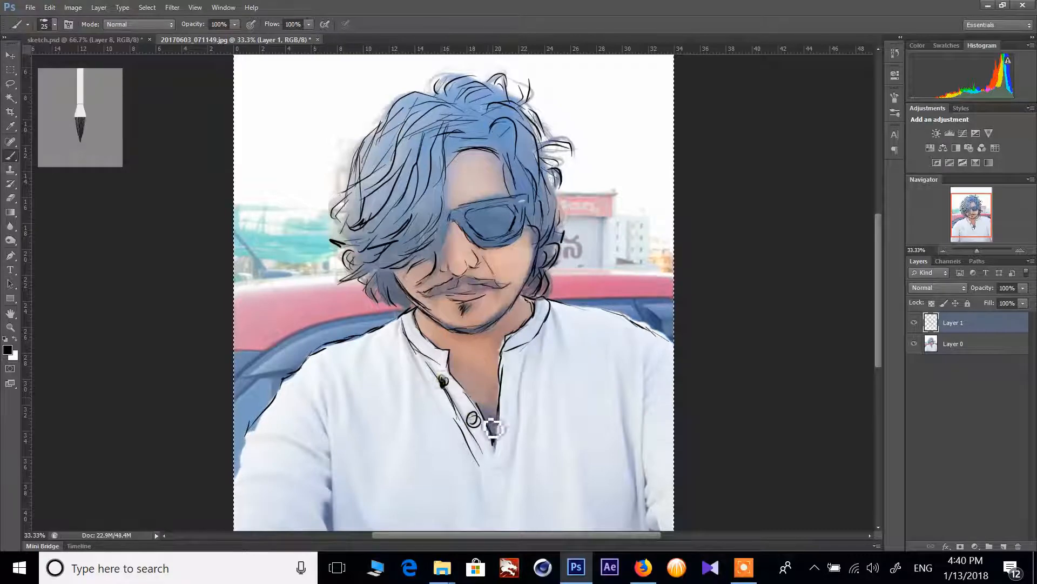
{"action": "mouse_move", "coordinate": [519, 449]}
{"action": "left_mouse_down"}
{"action": "mouse_move", "coordinate": [511, 468]}
{"action": "mouse_move", "coordinate": [489, 466]}
{"action": "left_mouse_up"}
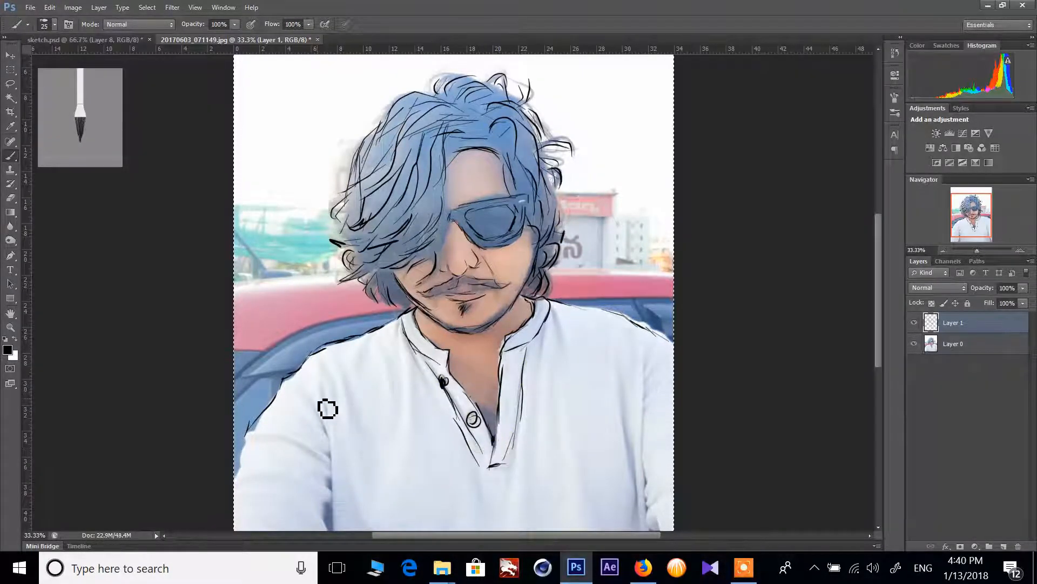
Sketch the sleeve creases and the long chest folds on the photo's left side of the shirt.
{"action": "mouse_move", "coordinate": [310, 405]}
{"action": "left_mouse_down"}
{"action": "mouse_move", "coordinate": [328, 428]}
{"action": "mouse_move", "coordinate": [327, 480]}
{"action": "left_mouse_up"}
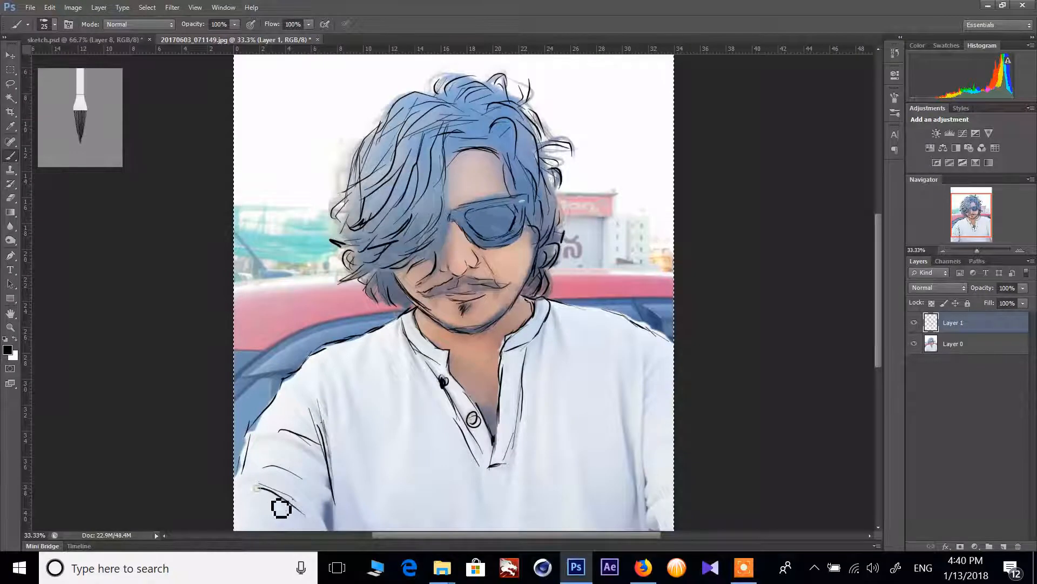
{"action": "left_click_drag", "start_coordinate": [281, 507], "coordinate": [318, 504]}
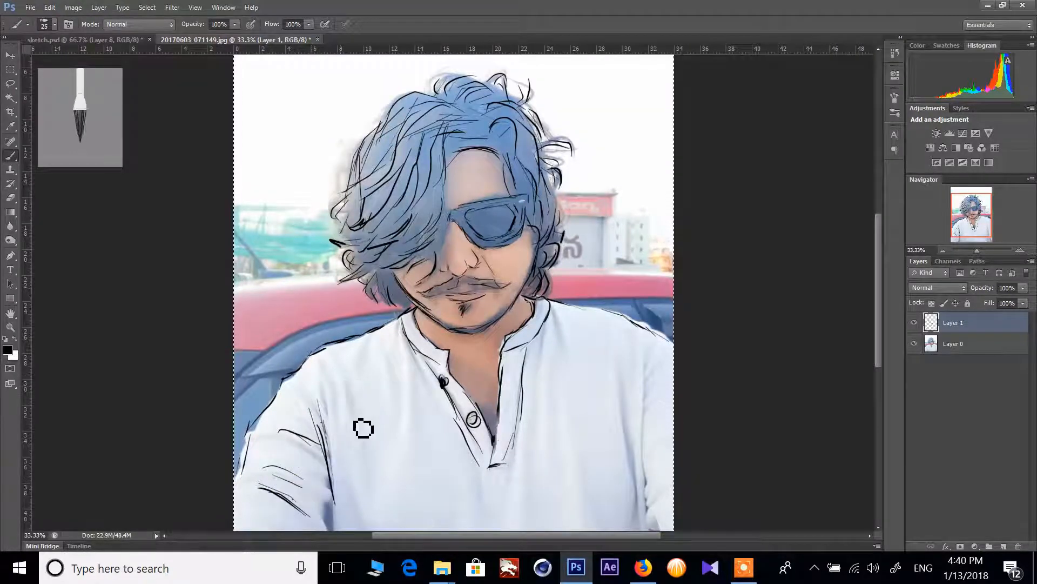
{"action": "left_click_drag", "start_coordinate": [340, 370], "coordinate": [354, 419]}
{"action": "left_click_drag", "start_coordinate": [379, 351], "coordinate": [385, 386]}
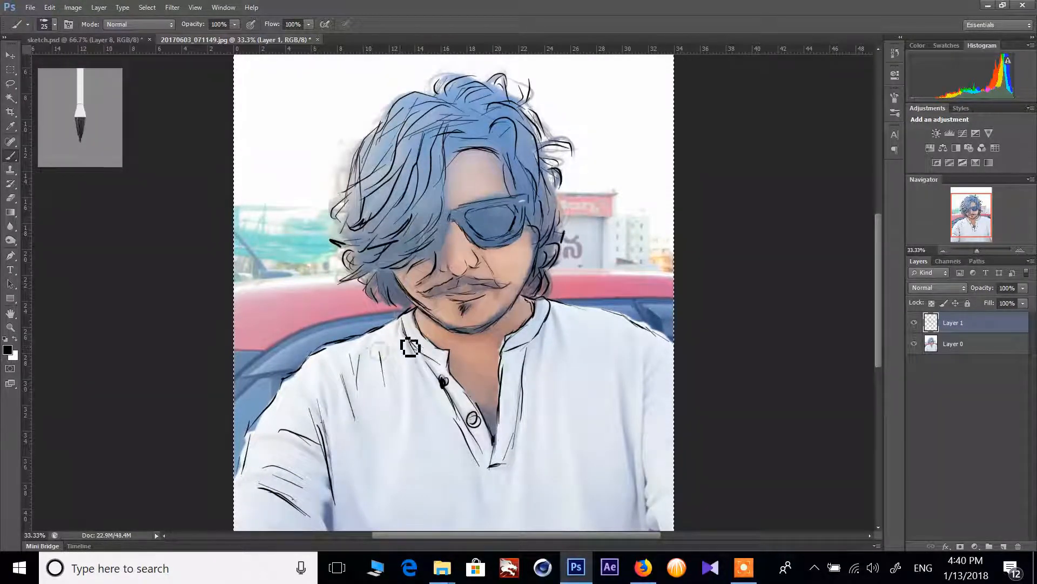
{"action": "left_click_drag", "start_coordinate": [400, 335], "coordinate": [402, 403]}
{"action": "left_click_drag", "start_coordinate": [403, 410], "coordinate": [399, 444]}
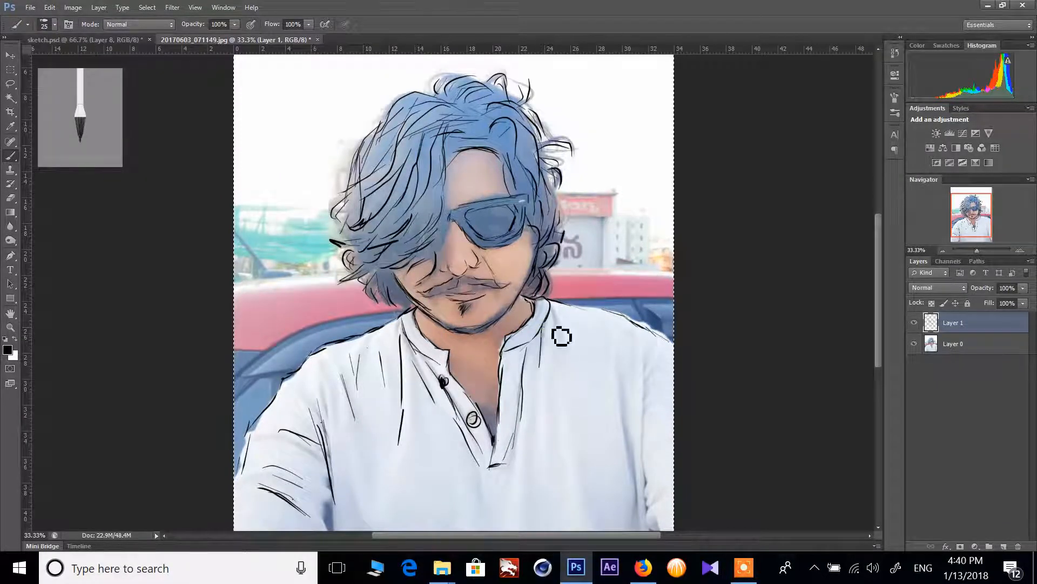
Draw the vertical fabric folds and the sleeve seam on the photo's right side of the shirt, and detail the placket end.
{"action": "left_click_drag", "start_coordinate": [559, 324], "coordinate": [555, 452]}
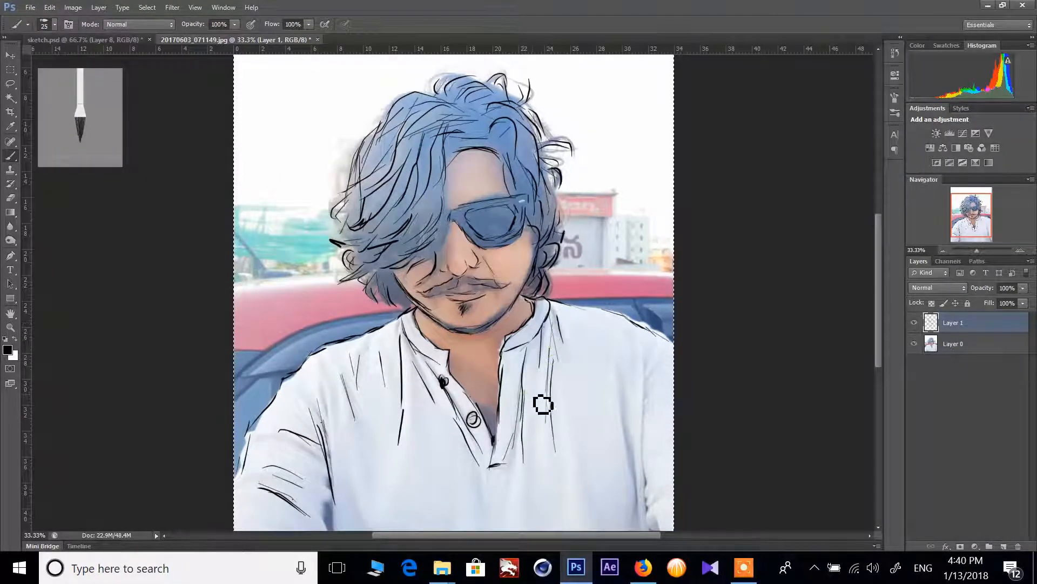
{"action": "mouse_move", "coordinate": [533, 394]}
{"action": "left_mouse_down"}
{"action": "mouse_move", "coordinate": [502, 480]}
{"action": "mouse_move", "coordinate": [487, 460]}
{"action": "mouse_move", "coordinate": [499, 495]}
{"action": "mouse_move", "coordinate": [505, 481]}
{"action": "mouse_move", "coordinate": [506, 490]}
{"action": "mouse_move", "coordinate": [495, 481]}
{"action": "mouse_move", "coordinate": [513, 499]}
{"action": "left_mouse_up"}
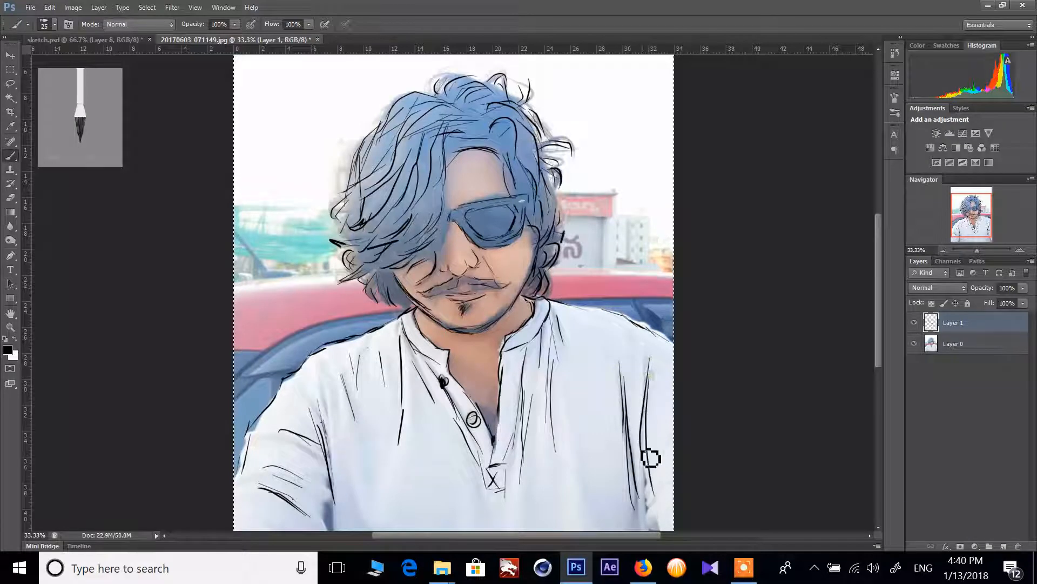
{"action": "left_click_drag", "start_coordinate": [586, 358], "coordinate": [582, 454]}
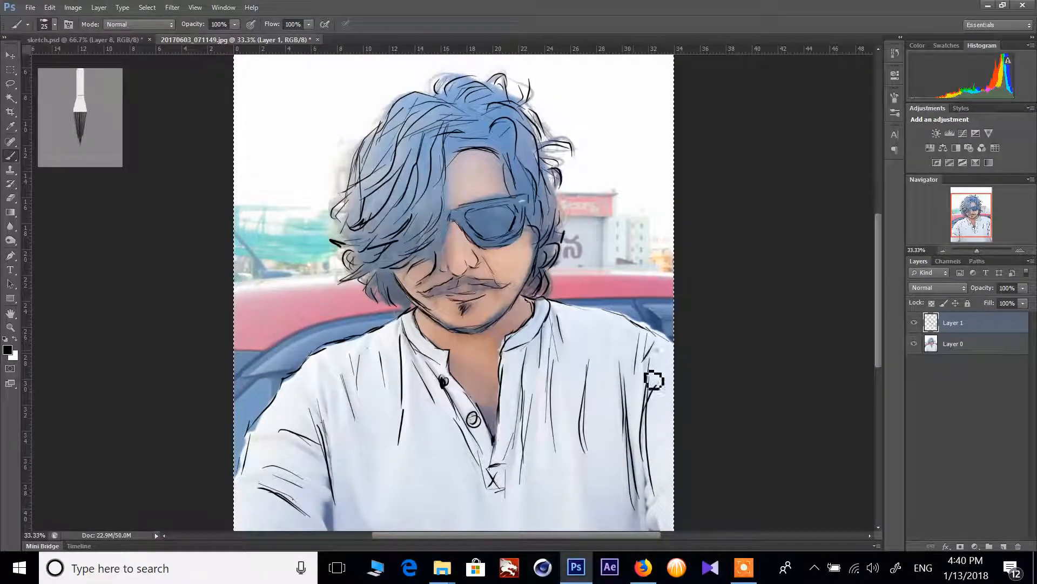
{"action": "left_click_drag", "start_coordinate": [545, 419], "coordinate": [539, 491]}
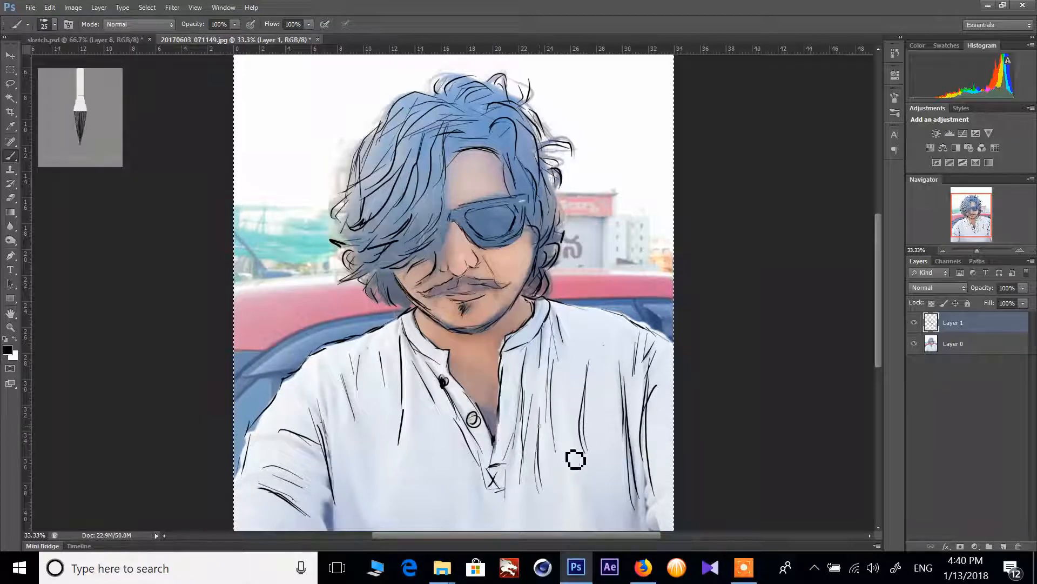
{"action": "left_click_drag", "start_coordinate": [573, 435], "coordinate": [584, 510]}
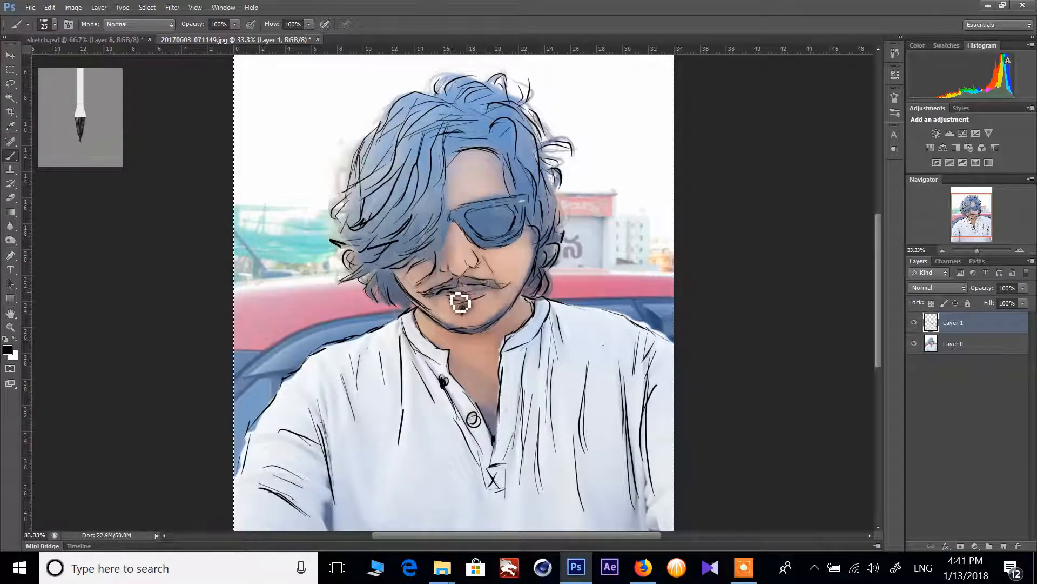
Darken the moustache, lips and chin beard, and add stray curls along the crown and the photo's right side.
{"action": "left_click_drag", "start_coordinate": [460, 302], "coordinate": [465, 310]}
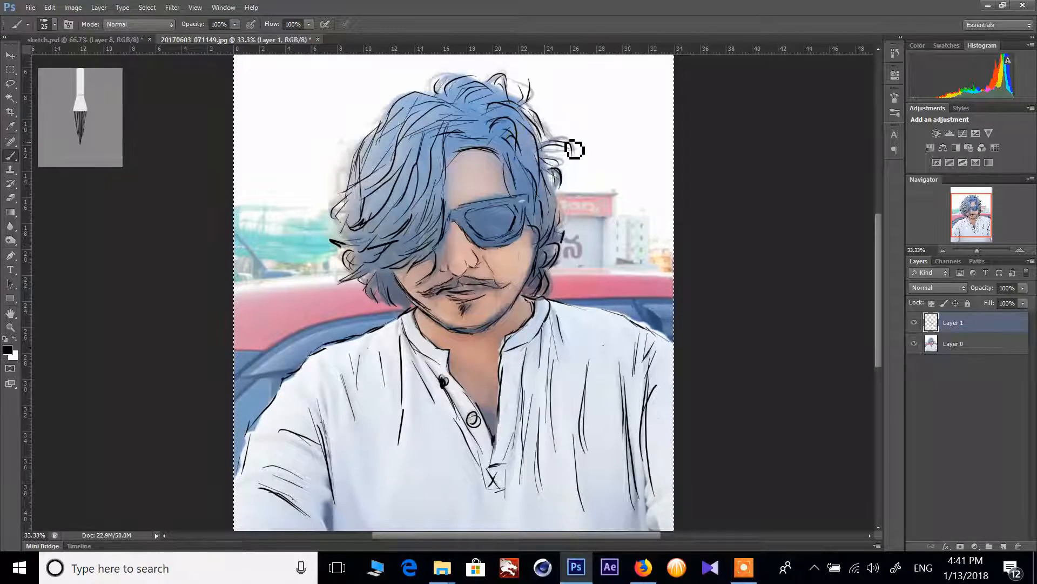
{"action": "left_click_drag", "start_coordinate": [541, 121], "coordinate": [570, 154]}
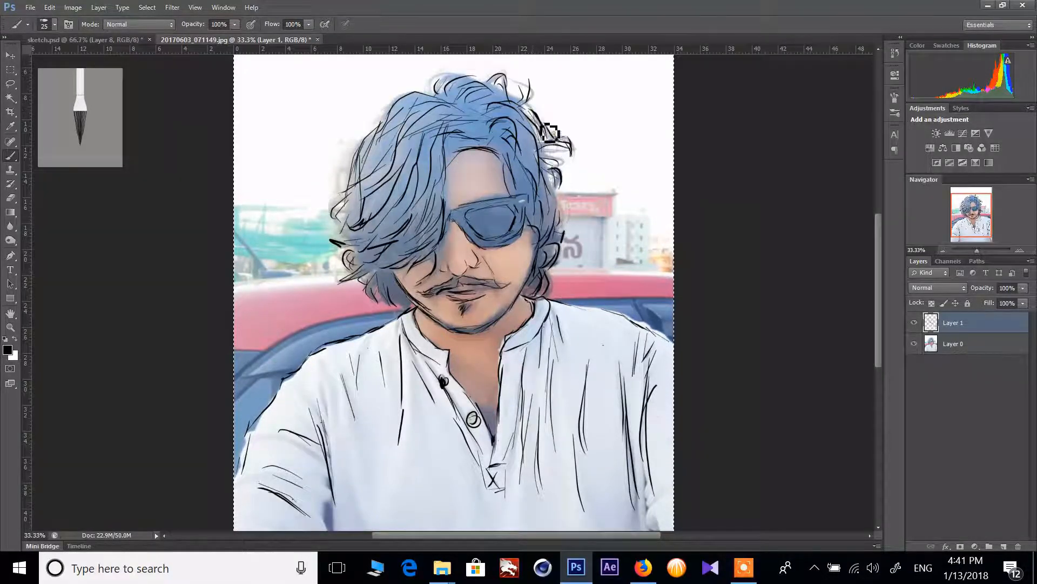
{"action": "mouse_move", "coordinate": [532, 98]}
{"action": "left_mouse_down"}
{"action": "mouse_move", "coordinate": [530, 91]}
{"action": "mouse_move", "coordinate": [538, 110]}
{"action": "mouse_move", "coordinate": [455, 92]}
{"action": "left_mouse_up"}
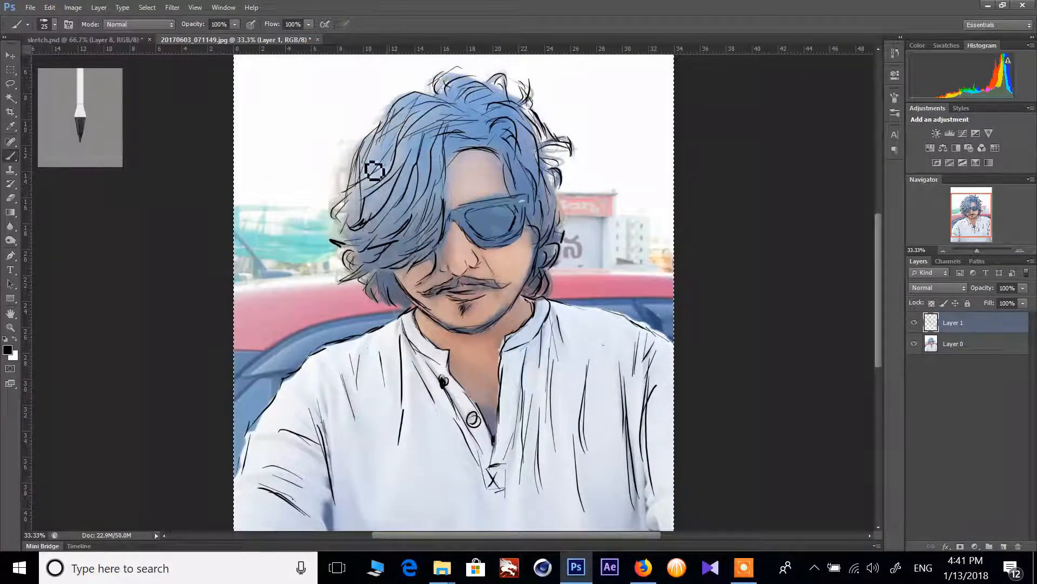
Add loose outer strands and denser inner strands to the hair on the photo's left side.
{"action": "mouse_move", "coordinate": [363, 176]}
{"action": "left_mouse_down"}
{"action": "mouse_move", "coordinate": [347, 204]}
{"action": "mouse_move", "coordinate": [357, 187]}
{"action": "left_mouse_up"}
{"action": "left_click_drag", "start_coordinate": [361, 151], "coordinate": [342, 166]}
{"action": "left_click_drag", "start_coordinate": [373, 240], "coordinate": [342, 226]}
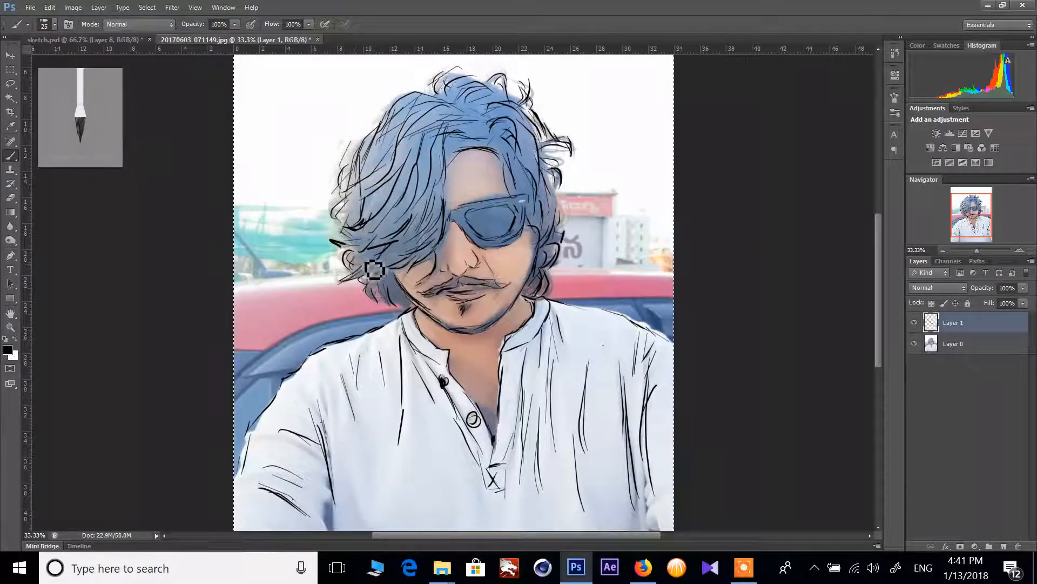
{"action": "left_click_drag", "start_coordinate": [399, 280], "coordinate": [412, 300]}
{"action": "left_click_drag", "start_coordinate": [443, 224], "coordinate": [400, 263]}
{"action": "mouse_move", "coordinate": [420, 162]}
{"action": "left_mouse_down"}
{"action": "mouse_move", "coordinate": [396, 227]}
{"action": "mouse_move", "coordinate": [420, 148]}
{"action": "mouse_move", "coordinate": [398, 195]}
{"action": "left_mouse_up"}
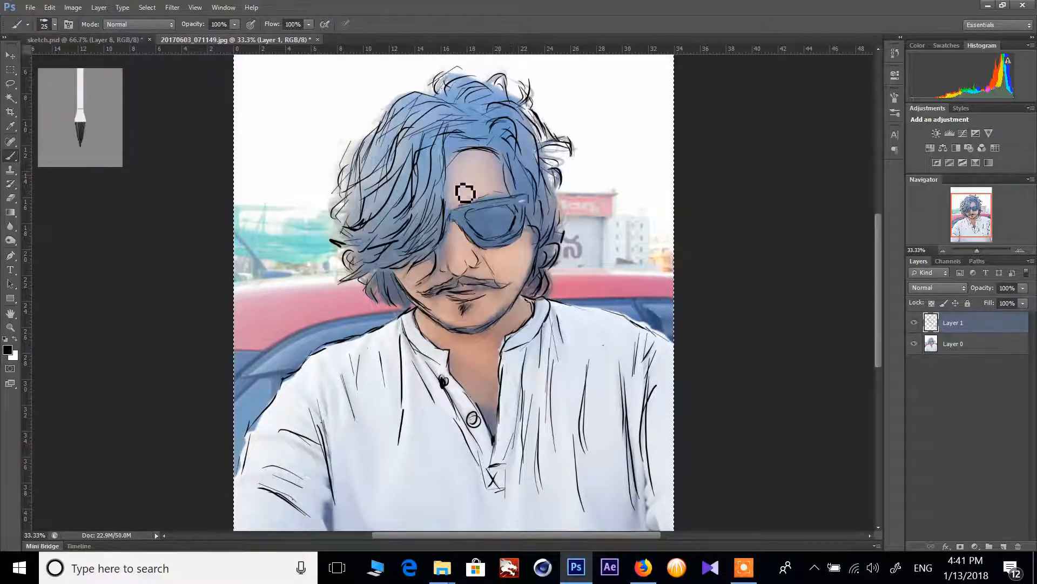
Add more crease strokes to the sleeve and chest on the photo's left side of the shirt.
{"action": "left_click_drag", "start_coordinate": [339, 536], "coordinate": [338, 493]}
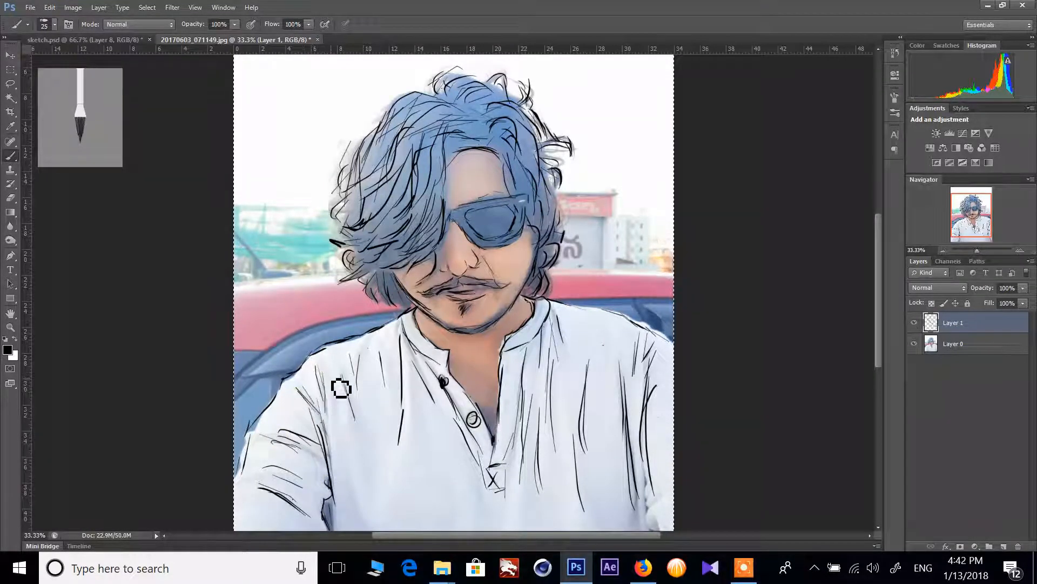
{"action": "left_click_drag", "start_coordinate": [332, 371], "coordinate": [377, 491]}
{"action": "left_click_drag", "start_coordinate": [397, 445], "coordinate": [383, 513]}
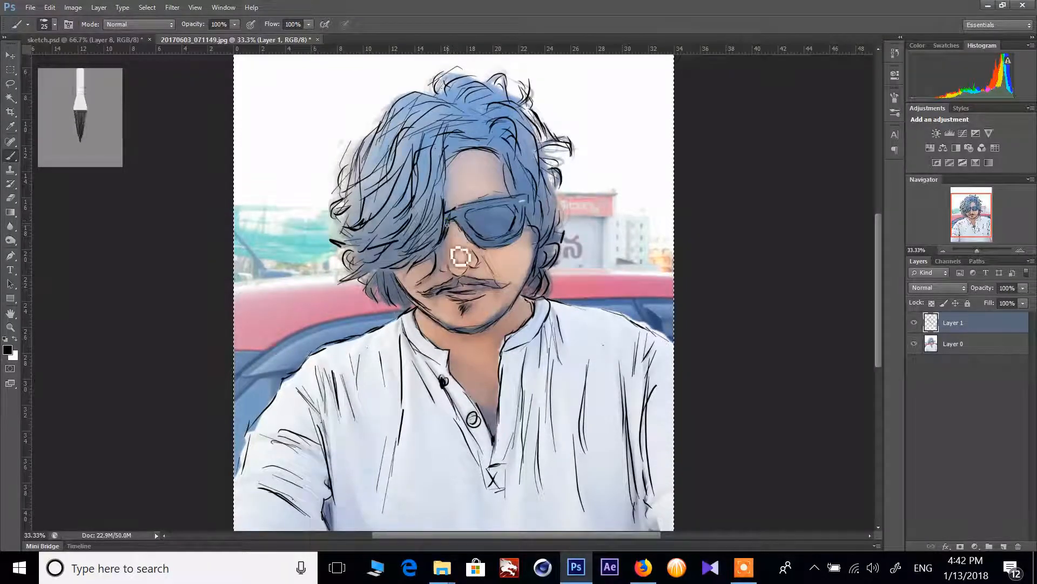
Create a new layer filled with white and place it between the sketch layer and the photo layer.
{"action": "key", "text": "x"}
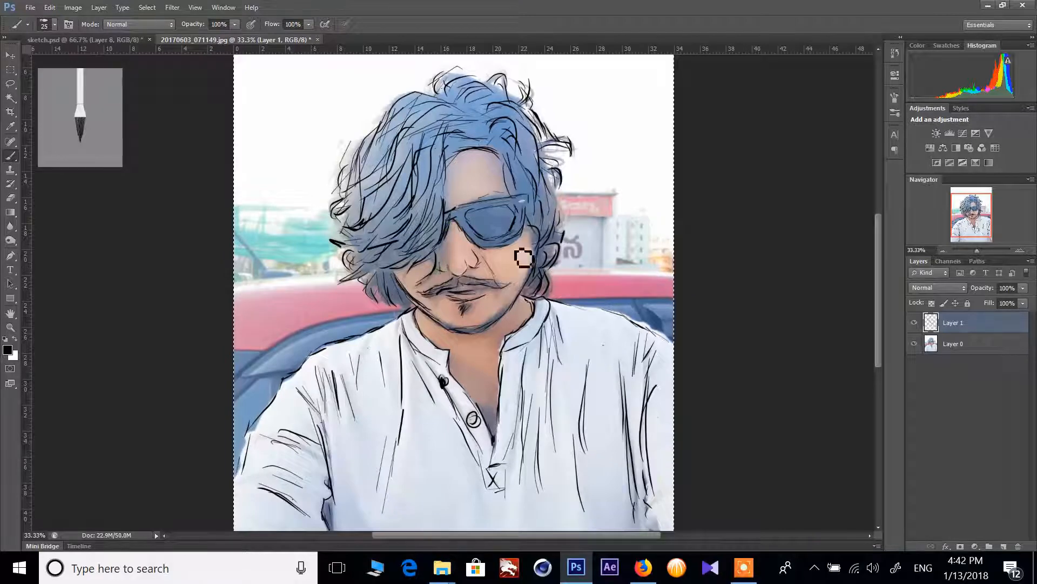
{"action": "key", "text": "ctrl+shift+alt+n"}
{"action": "key", "text": "alt+BackSpace"}
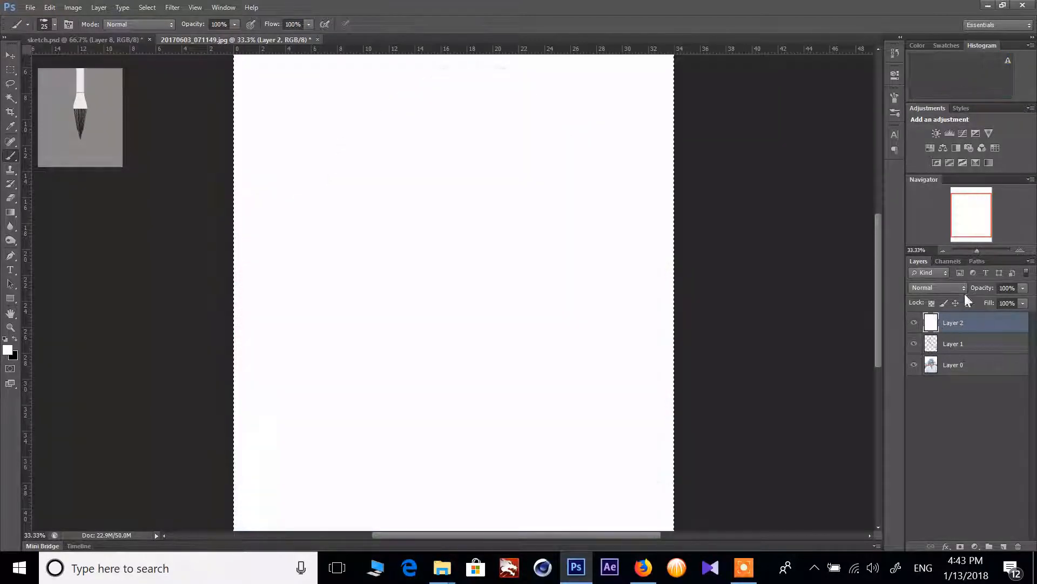
{"action": "left_click_drag", "start_coordinate": [944, 345], "coordinate": [951, 319]}
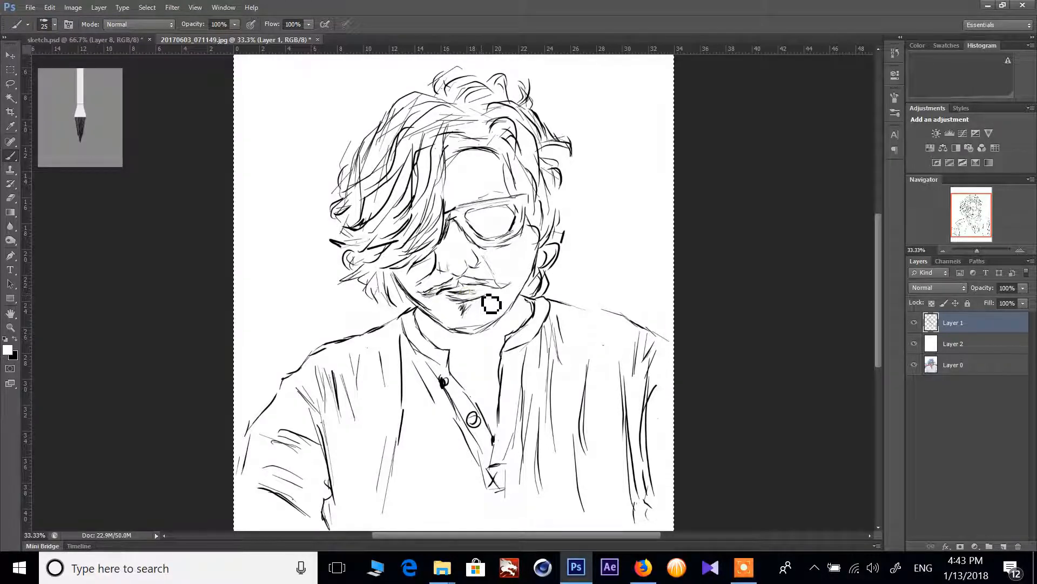
Refine the nose, mouth and sunglasses with black strokes on the sketch layer, and draw a curved line across the collar opening.
{"action": "key", "text": "x"}
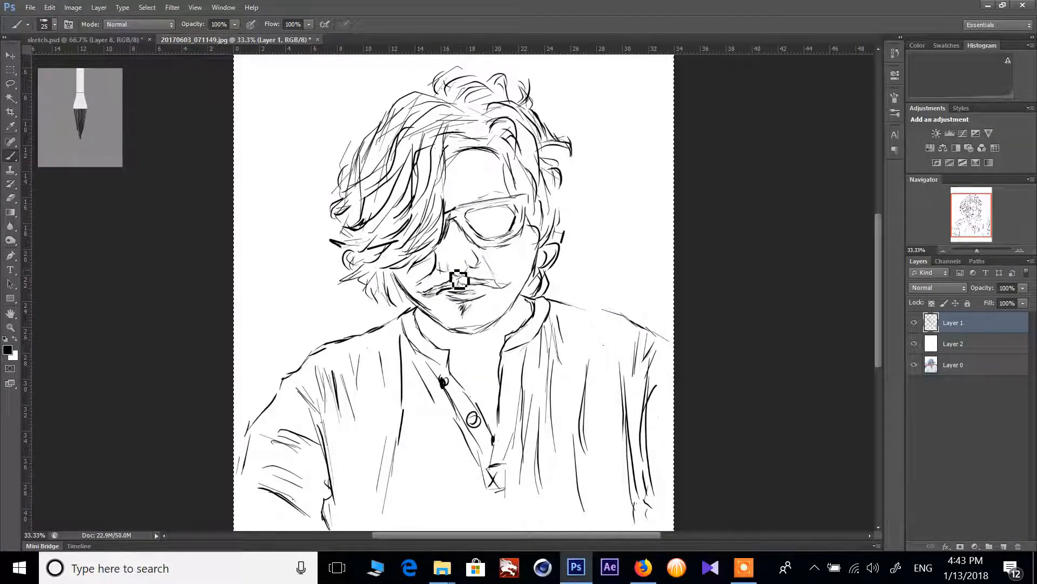
{"action": "mouse_move", "coordinate": [469, 302]}
{"action": "left_mouse_down"}
{"action": "mouse_move", "coordinate": [489, 301]}
{"action": "mouse_move", "coordinate": [470, 315]}
{"action": "left_mouse_up"}
{"action": "mouse_move", "coordinate": [511, 207]}
{"action": "left_mouse_down"}
{"action": "mouse_move", "coordinate": [483, 205]}
{"action": "mouse_move", "coordinate": [499, 201]}
{"action": "mouse_move", "coordinate": [528, 225]}
{"action": "left_mouse_up"}
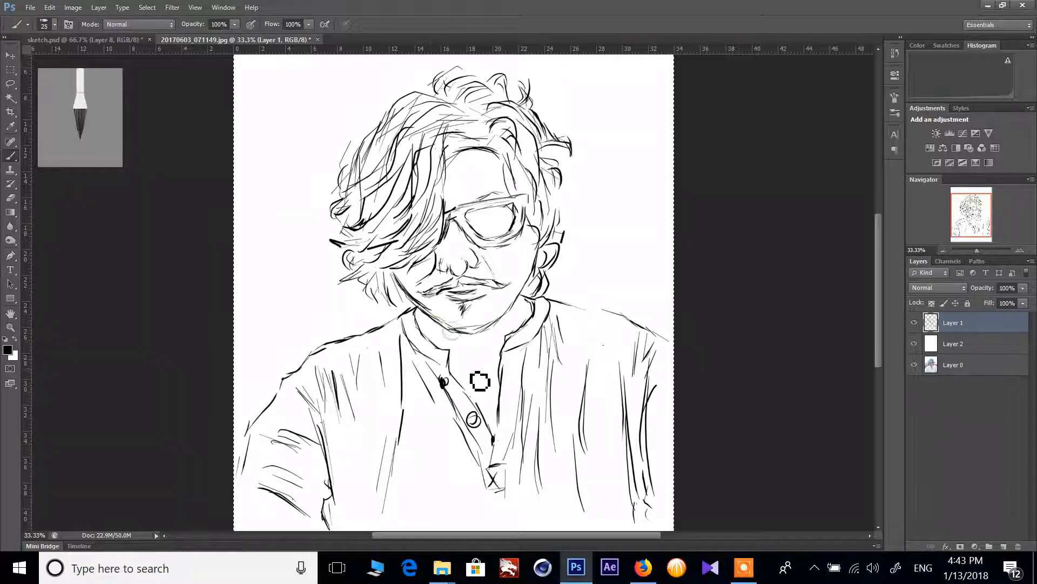
{"action": "left_click_drag", "start_coordinate": [457, 375], "coordinate": [453, 362]}
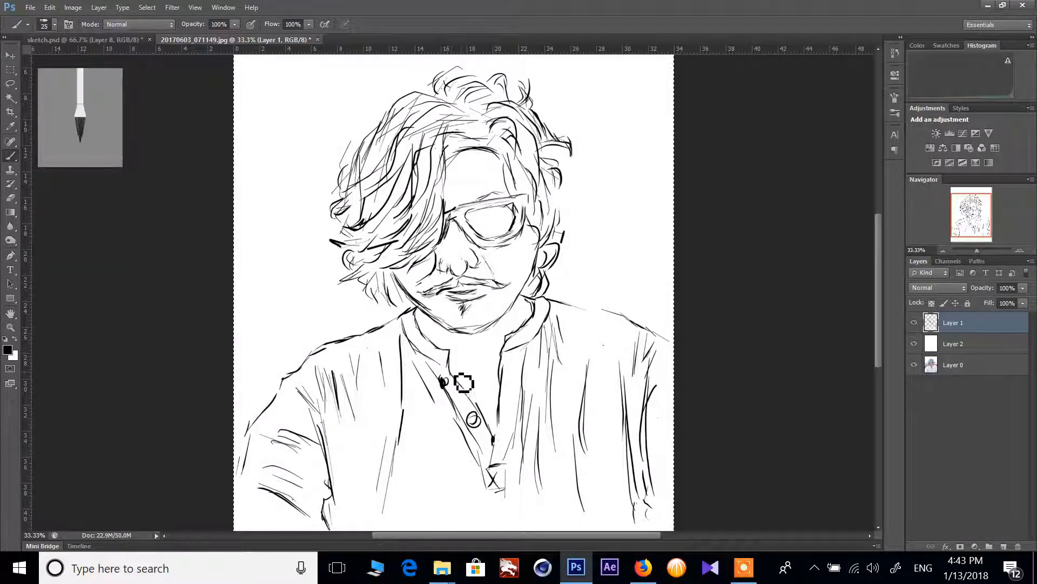
{"action": "mouse_move", "coordinate": [453, 368]}
{"action": "left_mouse_down"}
{"action": "mouse_move", "coordinate": [508, 371]}
{"action": "mouse_move", "coordinate": [467, 385]}
{"action": "mouse_move", "coordinate": [508, 378]}
{"action": "mouse_move", "coordinate": [488, 387]}
{"action": "mouse_move", "coordinate": [505, 377]}
{"action": "mouse_move", "coordinate": [477, 381]}
{"action": "mouse_move", "coordinate": [511, 370]}
{"action": "mouse_move", "coordinate": [458, 386]}
{"action": "left_mouse_up"}
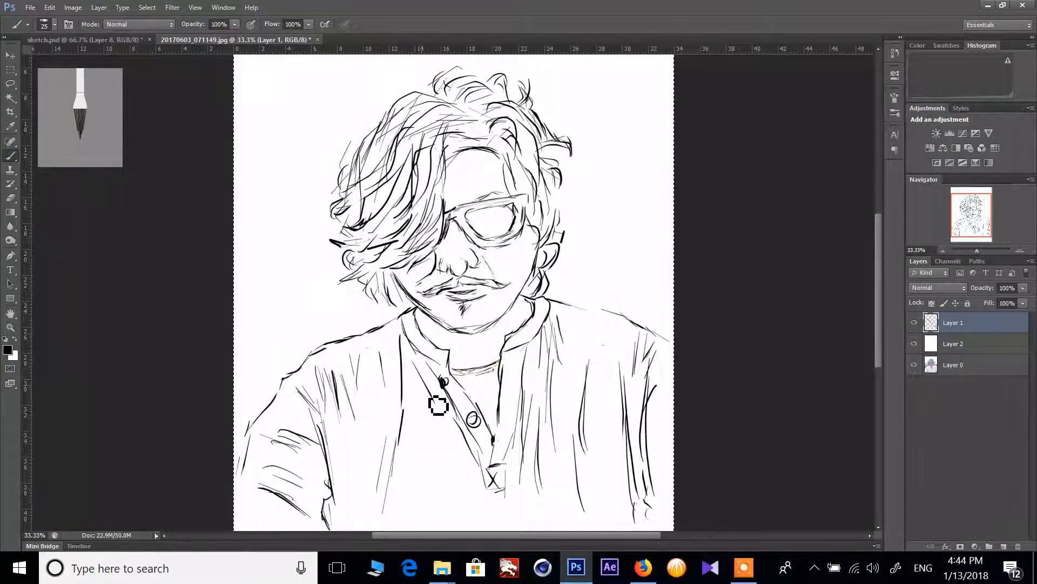
{"action": "left_click", "coordinate": [431, 447]}
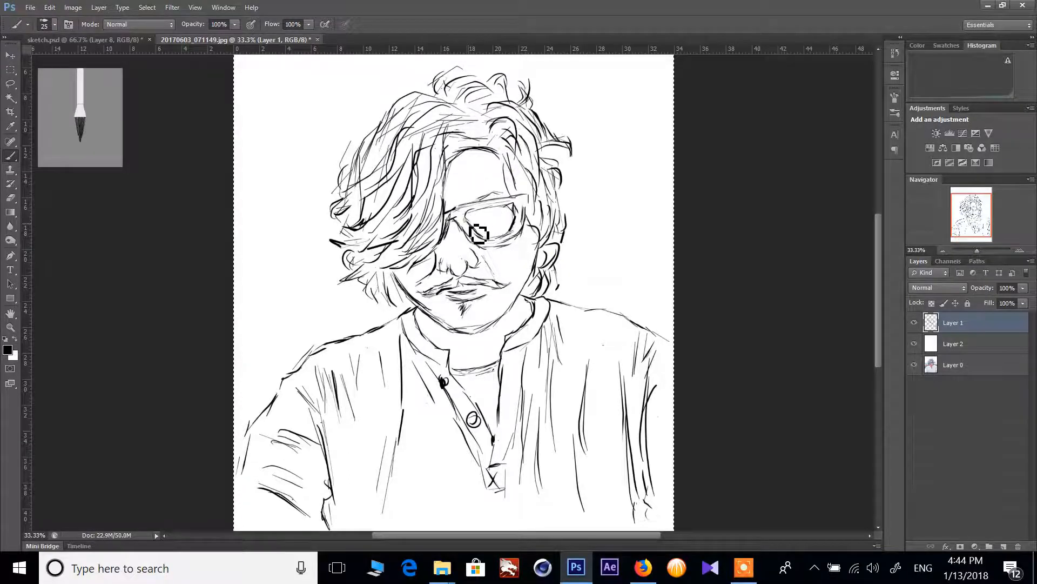
Thicken the sunglasses frame with black strokes and fill the visible lens with diagonal hatching on the sketch layer.
{"action": "mouse_move", "coordinate": [479, 233]}
{"action": "left_mouse_down"}
{"action": "mouse_move", "coordinate": [515, 249]}
{"action": "mouse_move", "coordinate": [527, 236]}
{"action": "mouse_move", "coordinate": [521, 214]}
{"action": "mouse_move", "coordinate": [482, 229]}
{"action": "mouse_move", "coordinate": [495, 221]}
{"action": "mouse_move", "coordinate": [462, 222]}
{"action": "mouse_move", "coordinate": [538, 204]}
{"action": "mouse_move", "coordinate": [523, 206]}
{"action": "mouse_move", "coordinate": [535, 216]}
{"action": "mouse_move", "coordinate": [532, 237]}
{"action": "left_mouse_up"}
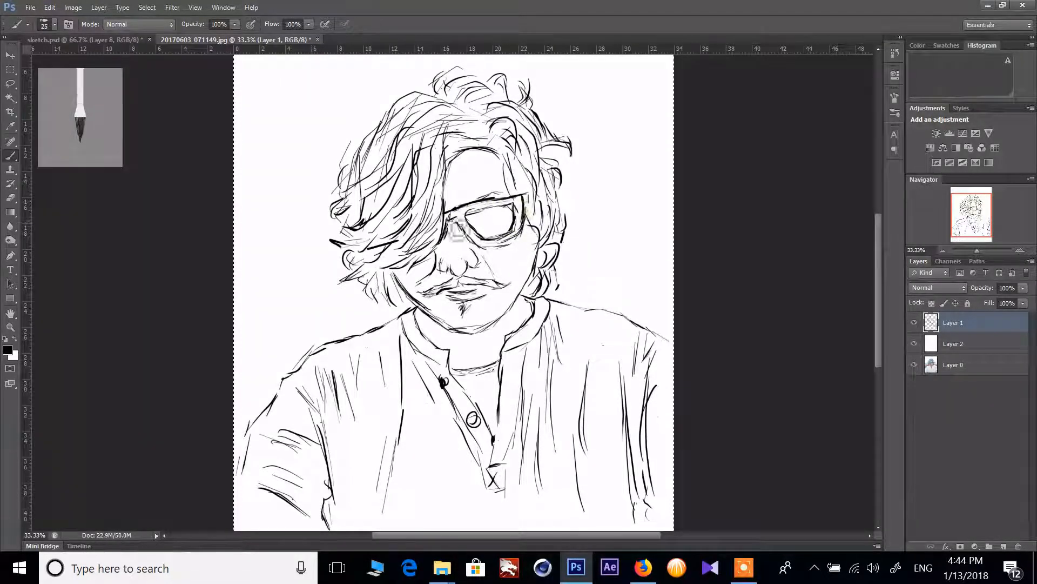
{"action": "mouse_move", "coordinate": [457, 229]}
{"action": "left_mouse_down"}
{"action": "mouse_move", "coordinate": [488, 257]}
{"action": "mouse_move", "coordinate": [510, 257]}
{"action": "mouse_move", "coordinate": [522, 242]}
{"action": "mouse_move", "coordinate": [479, 231]}
{"action": "mouse_move", "coordinate": [503, 216]}
{"action": "mouse_move", "coordinate": [480, 240]}
{"action": "mouse_move", "coordinate": [501, 226]}
{"action": "mouse_move", "coordinate": [521, 230]}
{"action": "mouse_move", "coordinate": [489, 232]}
{"action": "mouse_move", "coordinate": [504, 222]}
{"action": "mouse_move", "coordinate": [490, 232]}
{"action": "mouse_move", "coordinate": [512, 224]}
{"action": "mouse_move", "coordinate": [501, 233]}
{"action": "mouse_move", "coordinate": [515, 226]}
{"action": "mouse_move", "coordinate": [513, 243]}
{"action": "mouse_move", "coordinate": [518, 208]}
{"action": "mouse_move", "coordinate": [479, 231]}
{"action": "left_mouse_up"}
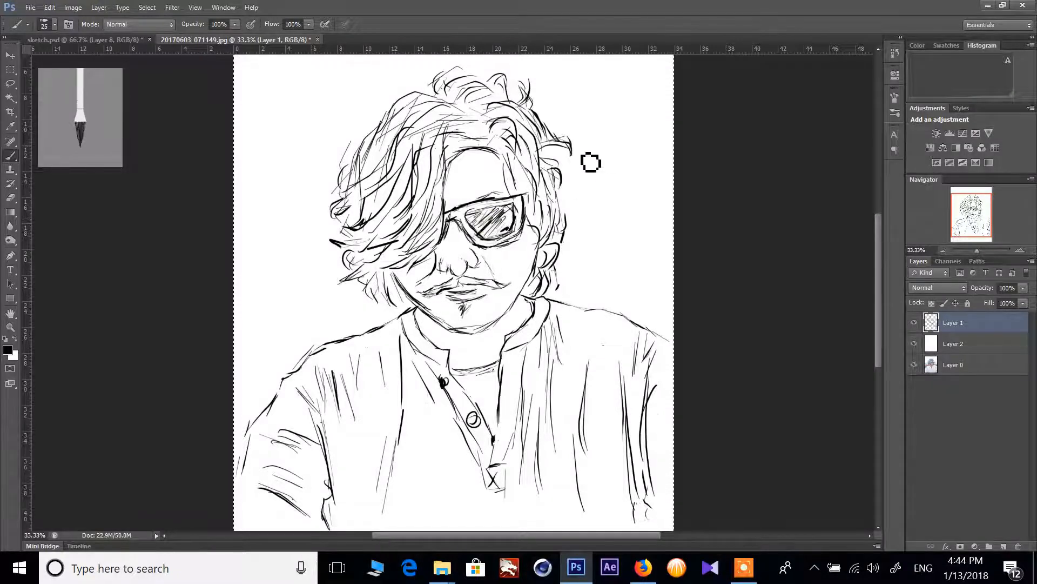
Move the photo layer between the sketch layer and the white layer, and toggle its visibility to compare, leaving it shown.
{"action": "left_click", "coordinate": [913, 365]}
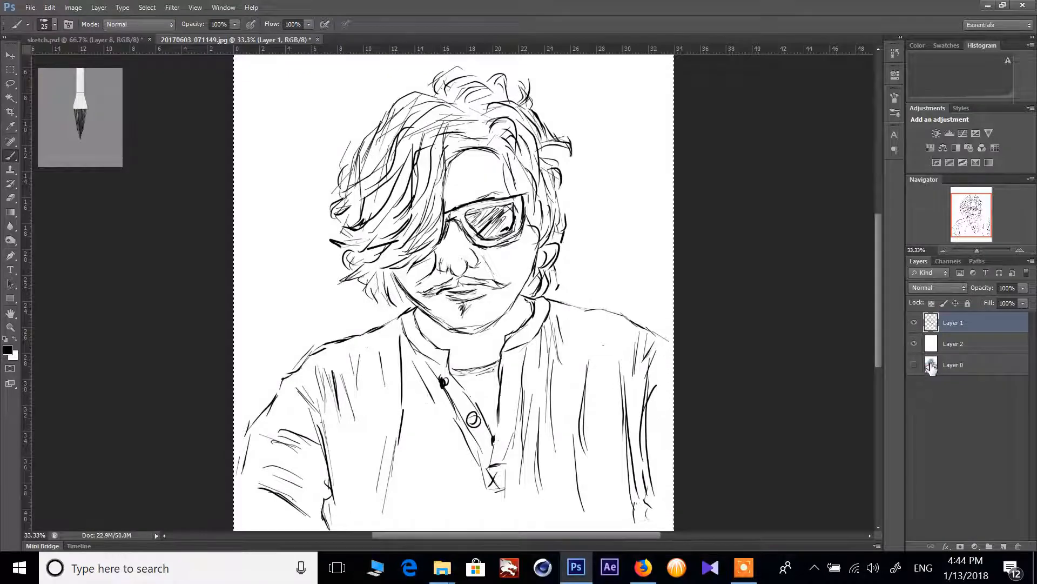
{"action": "left_click_drag", "start_coordinate": [935, 365], "coordinate": [940, 343]}
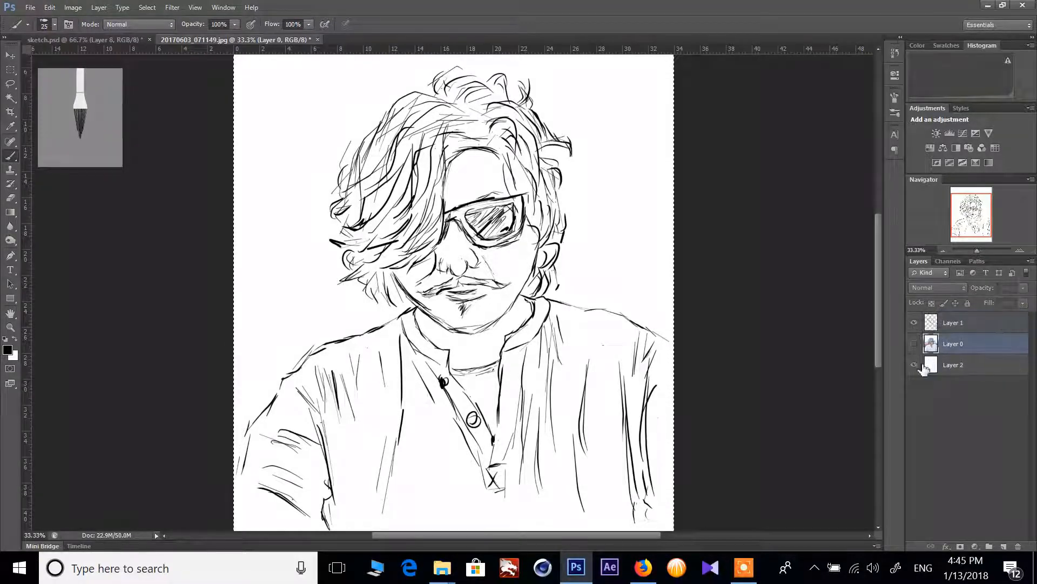
{"action": "left_click", "coordinate": [917, 345]}
{"action": "left_click", "coordinate": [916, 345]}
{"action": "left_click", "coordinate": [917, 345]}
{"action": "left_click", "coordinate": [916, 344]}
{"action": "left_click", "coordinate": [917, 345]}
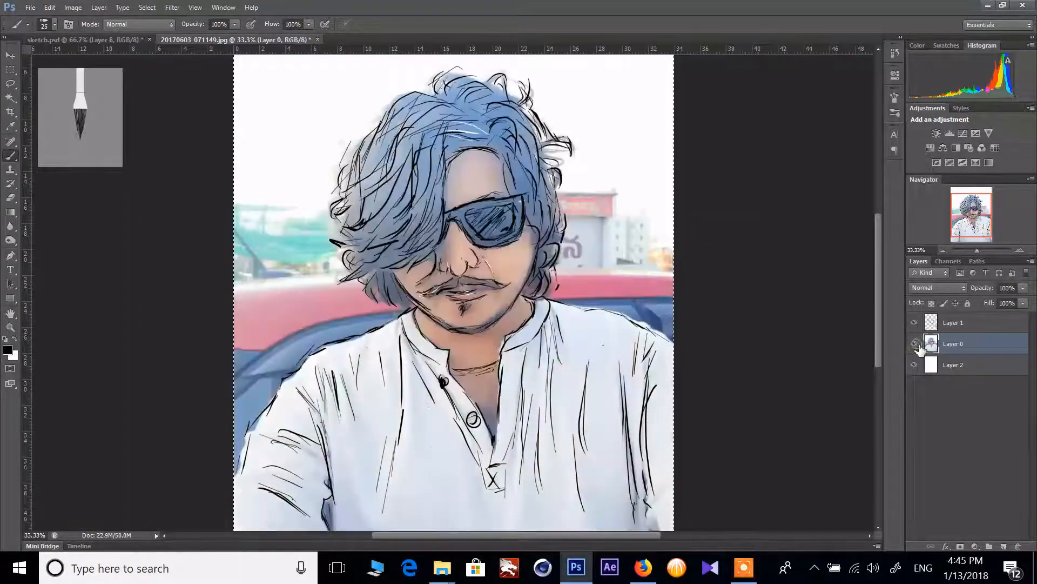
On Layer 1, add dark strands to the hair just above the forehead and touch up the mouth and chin over the photo.
{"action": "left_click", "coordinate": [936, 327]}
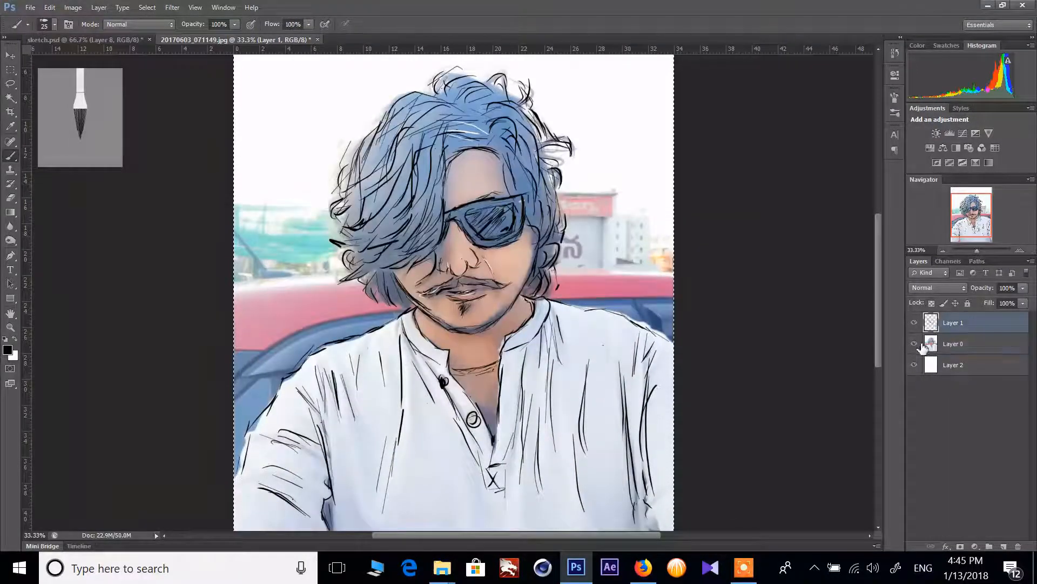
{"action": "left_click", "coordinate": [916, 344]}
{"action": "left_click", "coordinate": [916, 345]}
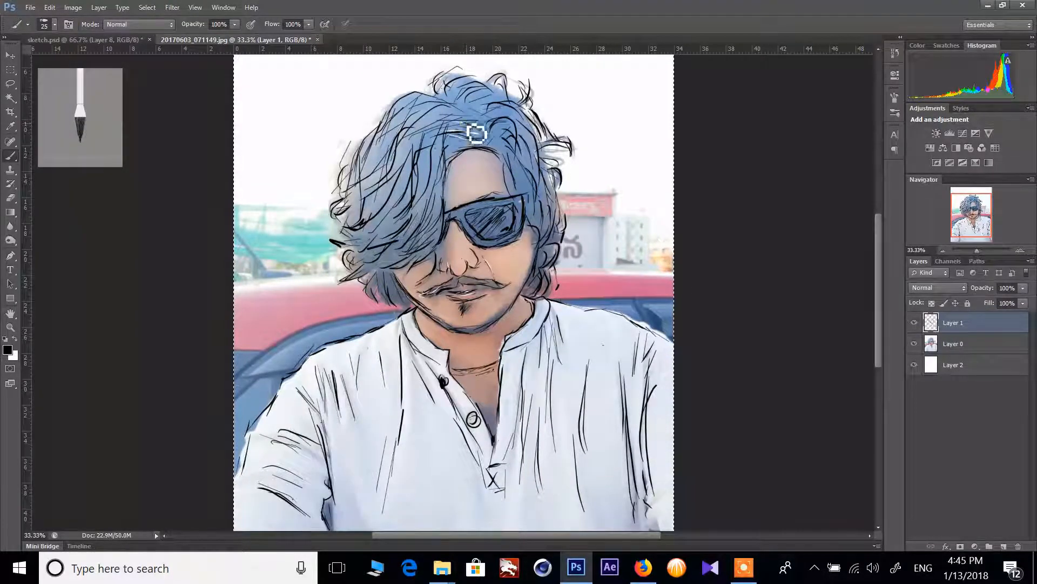
{"action": "left_click_drag", "start_coordinate": [461, 122], "coordinate": [489, 133]}
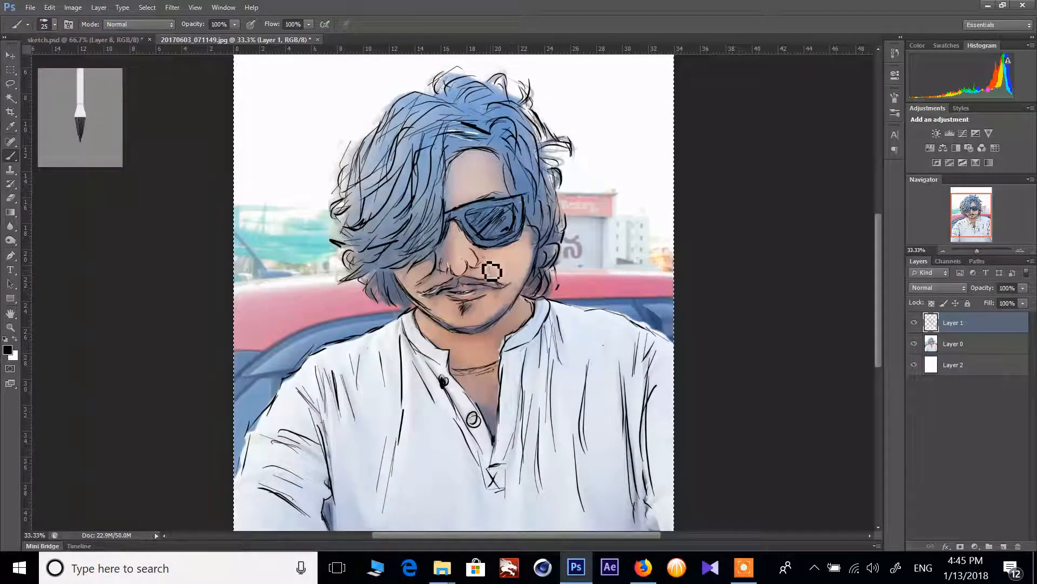
{"action": "mouse_move", "coordinate": [456, 275]}
{"action": "left_mouse_down"}
{"action": "mouse_move", "coordinate": [441, 300]}
{"action": "mouse_move", "coordinate": [473, 307]}
{"action": "left_mouse_up"}
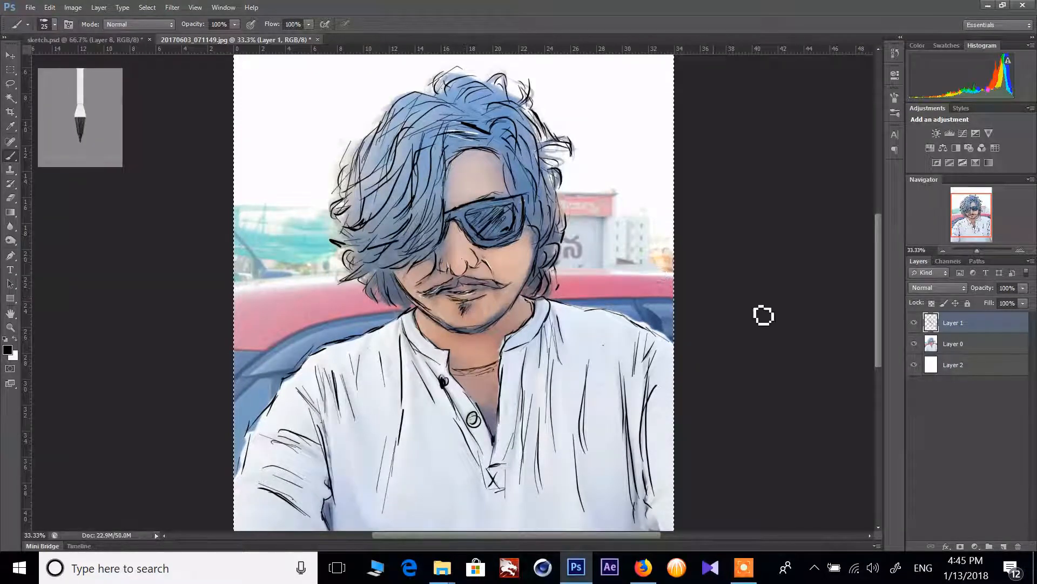
Hide the photo layer and darken the lower shirt button, the collar edges and the neckline with black strokes.
{"action": "left_click", "coordinate": [914, 344]}
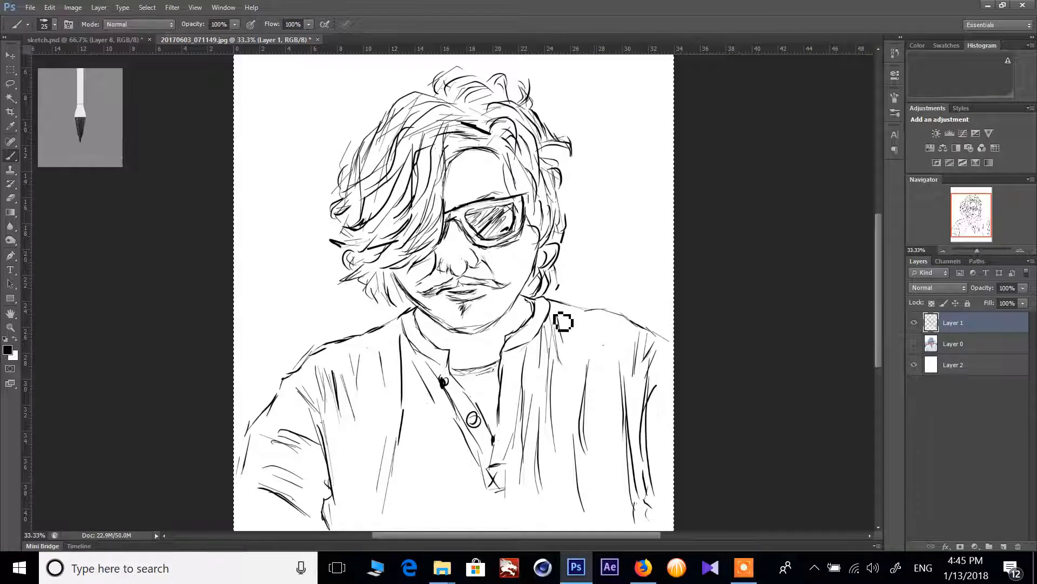
{"action": "mouse_move", "coordinate": [475, 413]}
{"action": "left_mouse_down"}
{"action": "mouse_move", "coordinate": [479, 427]}
{"action": "mouse_move", "coordinate": [471, 418]}
{"action": "left_mouse_up"}
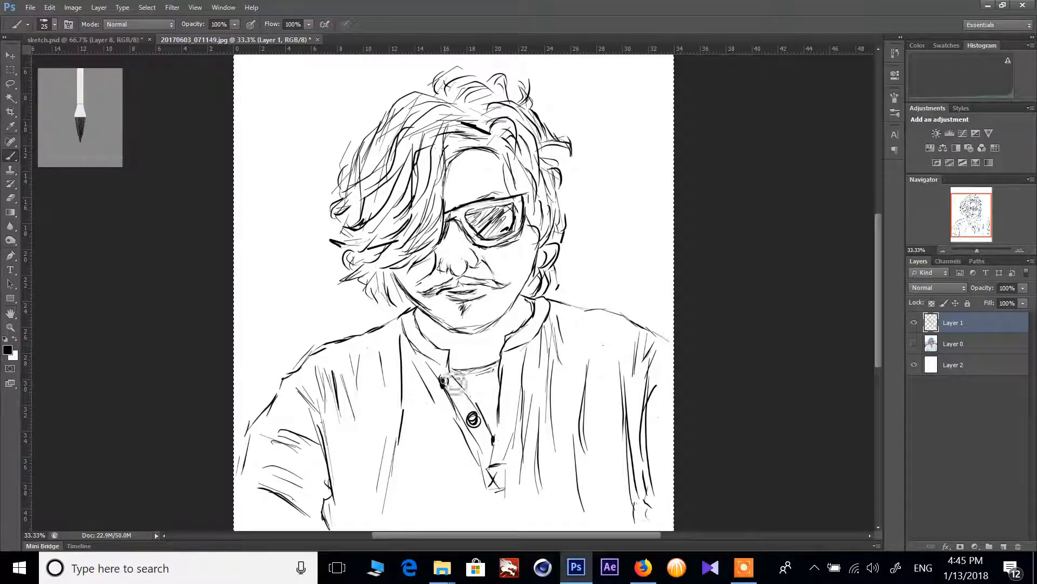
{"action": "mouse_move", "coordinate": [438, 357]}
{"action": "left_mouse_down"}
{"action": "mouse_move", "coordinate": [456, 375]}
{"action": "mouse_move", "coordinate": [443, 357]}
{"action": "left_mouse_up"}
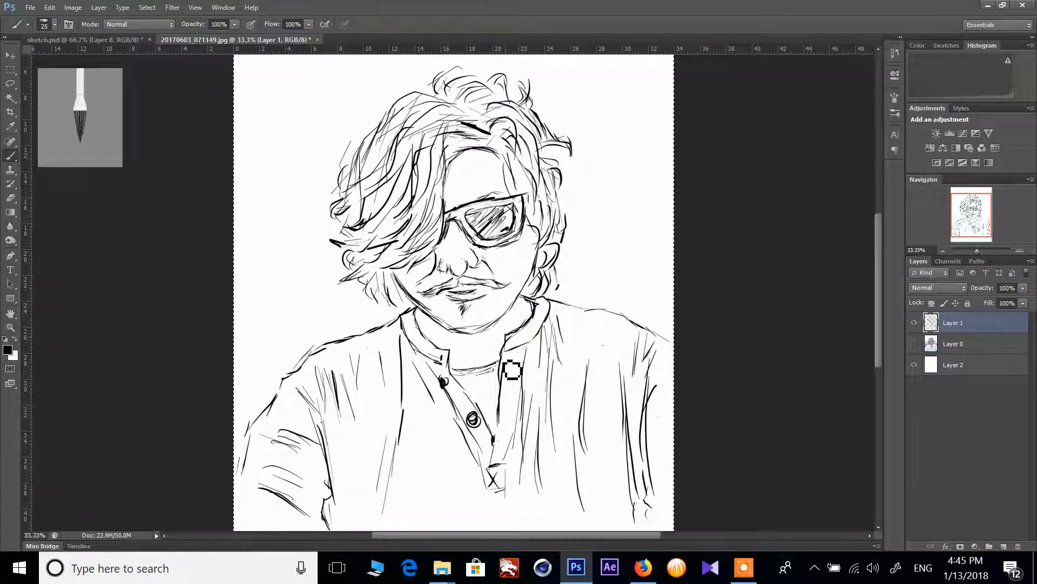
{"action": "mouse_move", "coordinate": [424, 328]}
{"action": "left_mouse_down"}
{"action": "mouse_move", "coordinate": [459, 359]}
{"action": "mouse_move", "coordinate": [465, 390]}
{"action": "mouse_move", "coordinate": [462, 384]}
{"action": "mouse_move", "coordinate": [507, 375]}
{"action": "left_mouse_up"}
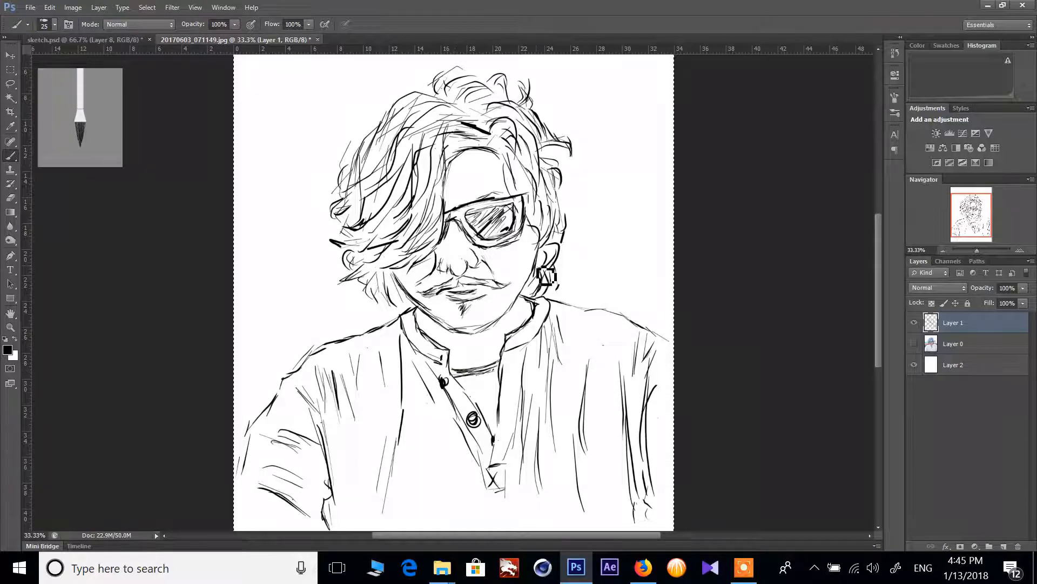
Add wavy outer strands and finer inner strands to the hair on the photo's right side, and touch up the hair beside the cheek.
{"action": "left_click_drag", "start_coordinate": [398, 278], "coordinate": [426, 247]}
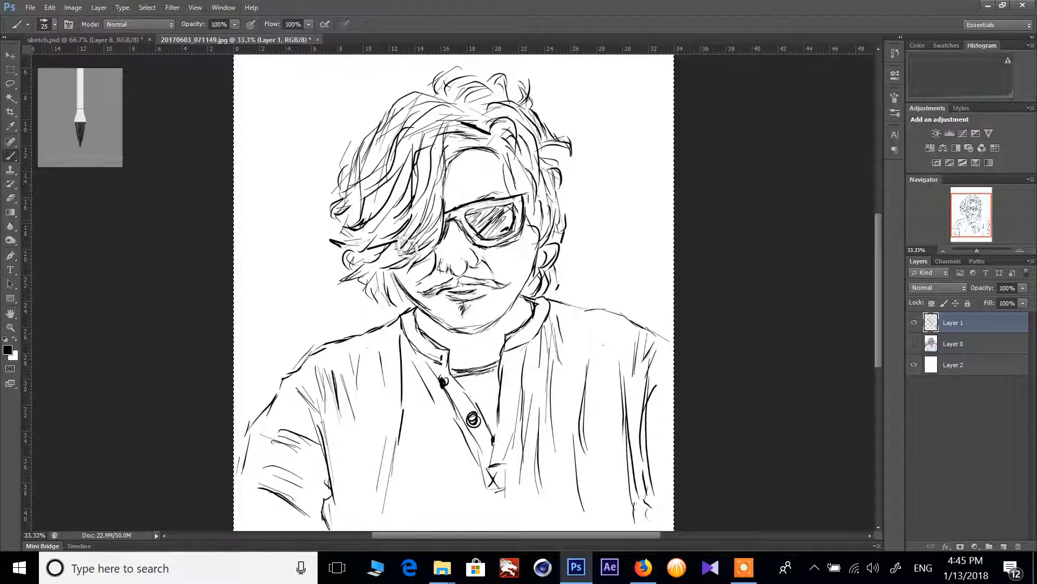
{"action": "mouse_move", "coordinate": [552, 152]}
{"action": "left_mouse_down"}
{"action": "mouse_move", "coordinate": [574, 181]}
{"action": "mouse_move", "coordinate": [570, 161]}
{"action": "mouse_move", "coordinate": [570, 180]}
{"action": "mouse_move", "coordinate": [559, 167]}
{"action": "mouse_move", "coordinate": [566, 195]}
{"action": "left_mouse_up"}
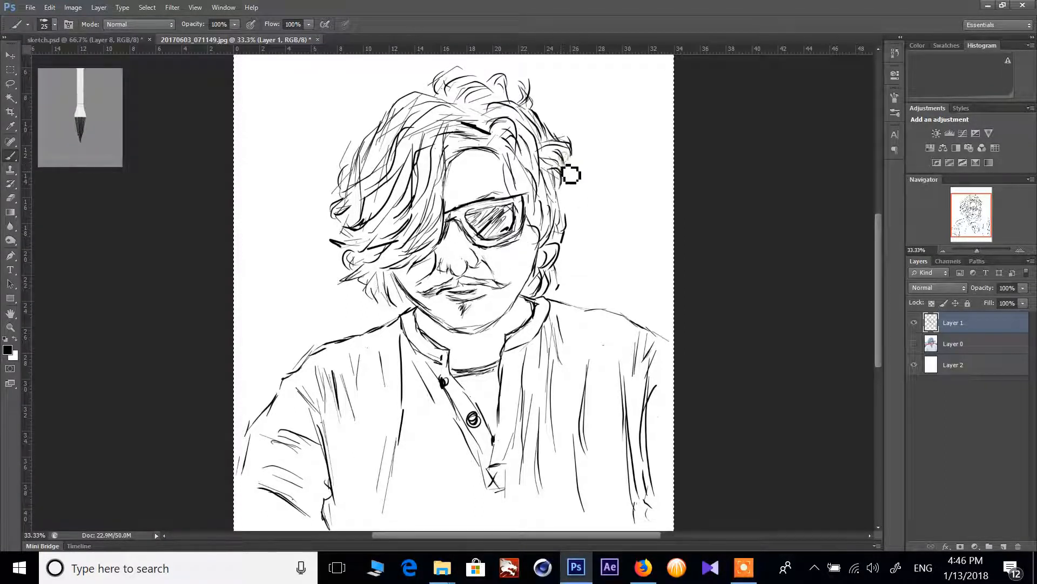
{"action": "mouse_move", "coordinate": [570, 158]}
{"action": "left_mouse_down"}
{"action": "mouse_move", "coordinate": [574, 226]}
{"action": "mouse_move", "coordinate": [581, 155]}
{"action": "mouse_move", "coordinate": [544, 246]}
{"action": "mouse_move", "coordinate": [541, 177]}
{"action": "mouse_move", "coordinate": [537, 213]}
{"action": "left_mouse_up"}
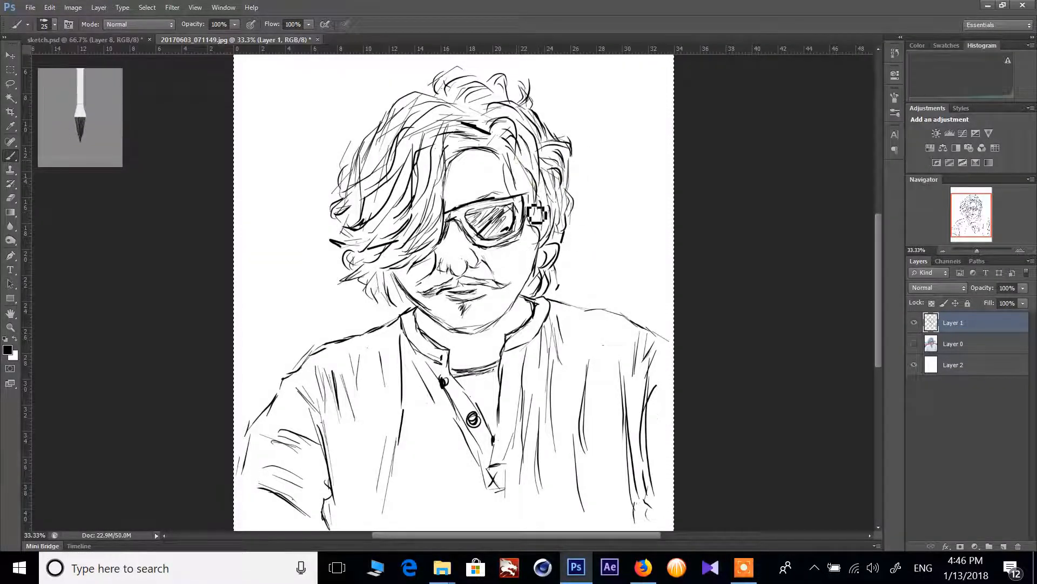
{"action": "mouse_move", "coordinate": [528, 176]}
{"action": "left_mouse_down"}
{"action": "mouse_move", "coordinate": [530, 213]}
{"action": "mouse_move", "coordinate": [548, 221]}
{"action": "left_mouse_up"}
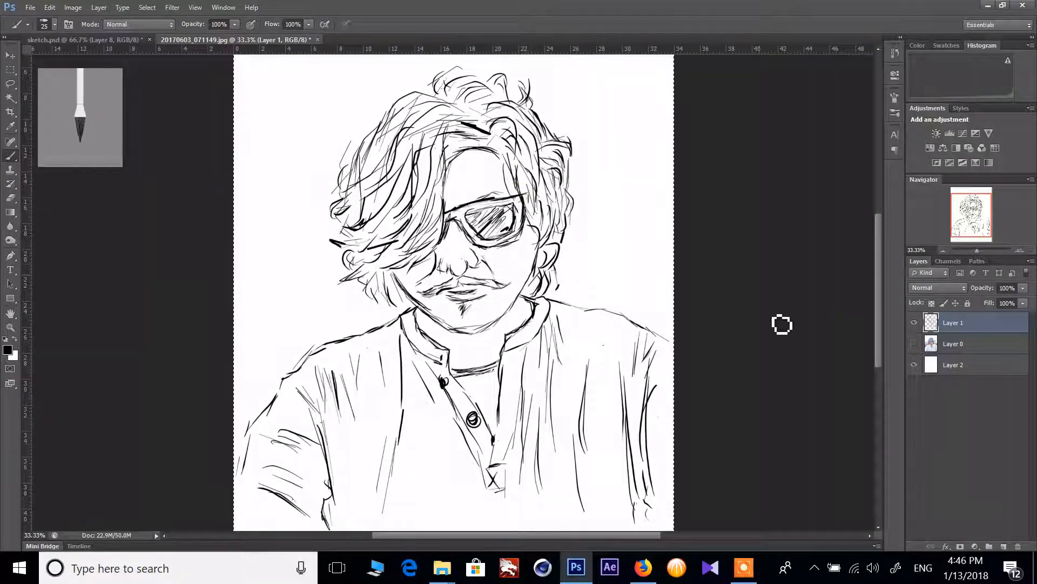
Show the photo layer again and trace the shadow between hair and nose, plus more fold lines across the shirt.
{"action": "left_click", "coordinate": [915, 344]}
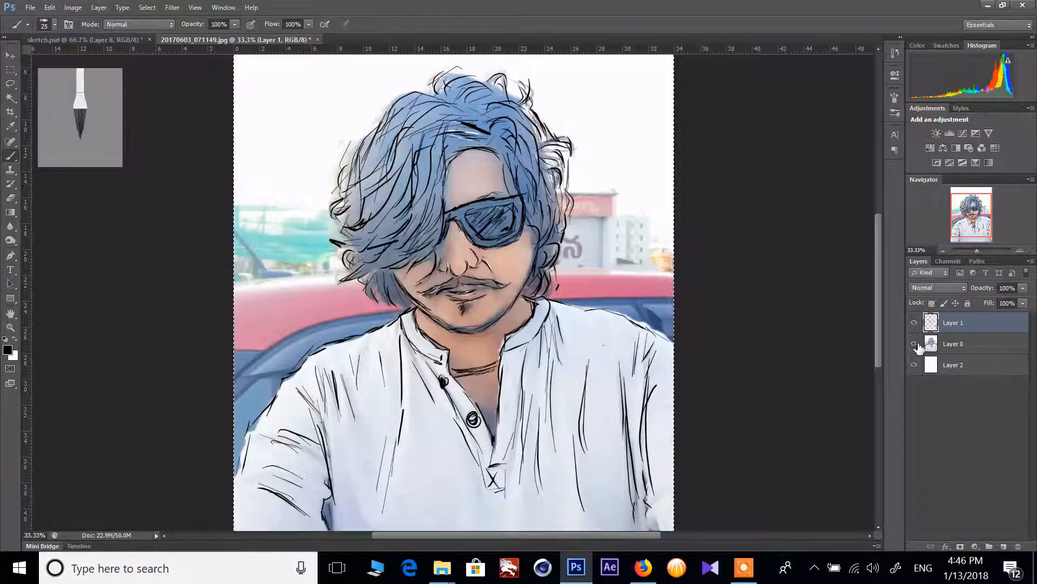
{"action": "left_click", "coordinate": [916, 344]}
{"action": "left_click", "coordinate": [916, 345]}
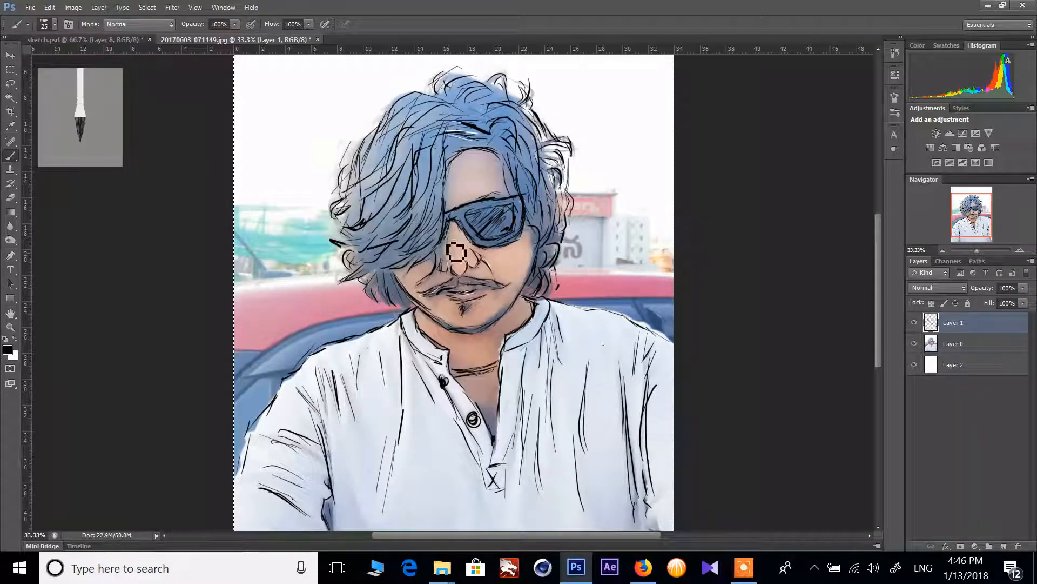
{"action": "left_click_drag", "start_coordinate": [445, 246], "coordinate": [443, 261]}
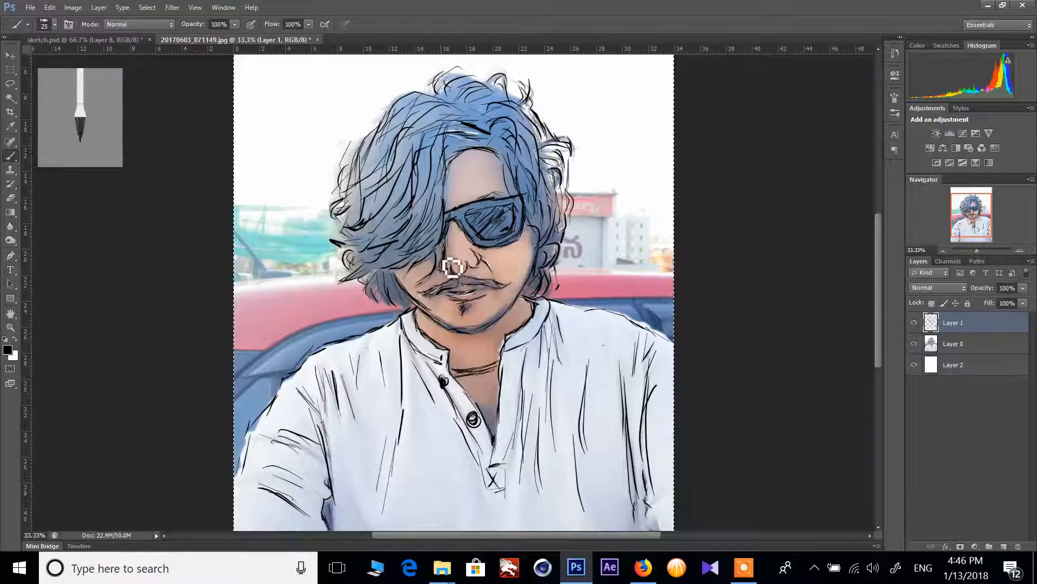
{"action": "mouse_move", "coordinate": [444, 249]}
{"action": "left_mouse_down"}
{"action": "mouse_move", "coordinate": [484, 218]}
{"action": "mouse_move", "coordinate": [483, 193]}
{"action": "mouse_move", "coordinate": [463, 263]}
{"action": "mouse_move", "coordinate": [467, 285]}
{"action": "mouse_move", "coordinate": [488, 252]}
{"action": "left_mouse_up"}
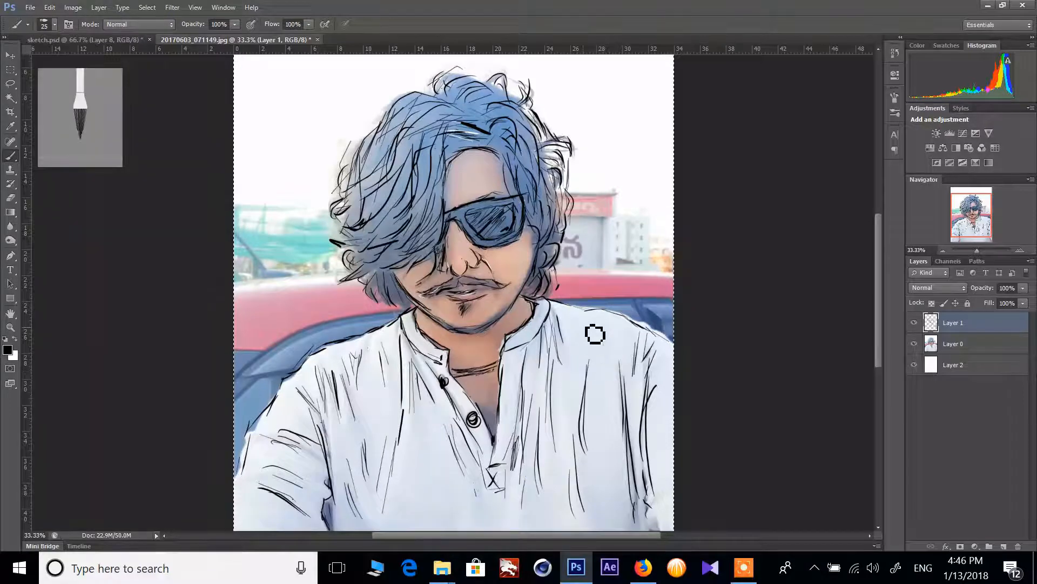
{"action": "left_click_drag", "start_coordinate": [597, 326], "coordinate": [620, 387]}
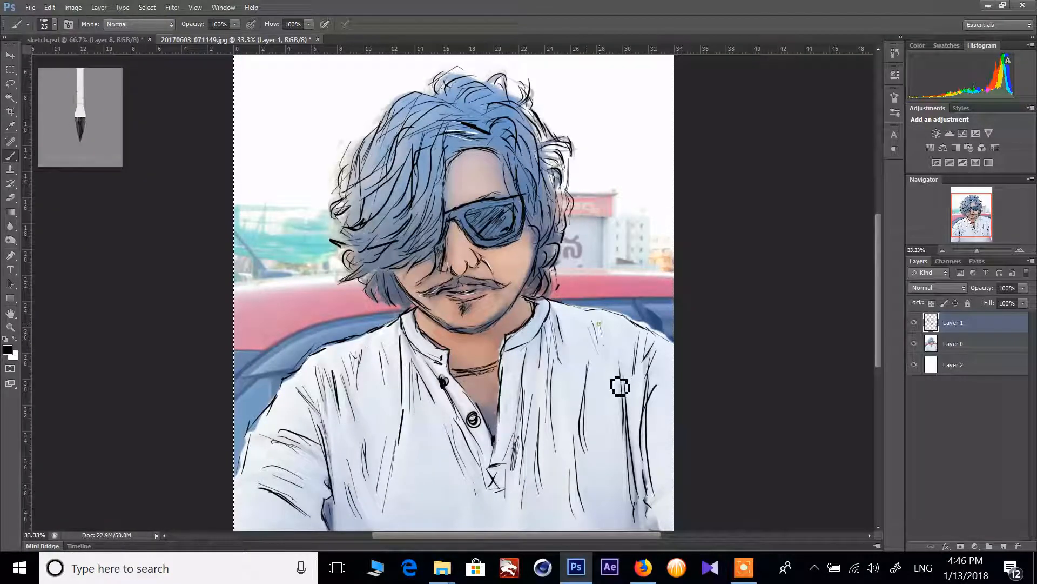
Hide the photo layer and add finer strands to the crown and the hair on the photo's left side.
{"action": "left_click", "coordinate": [914, 345]}
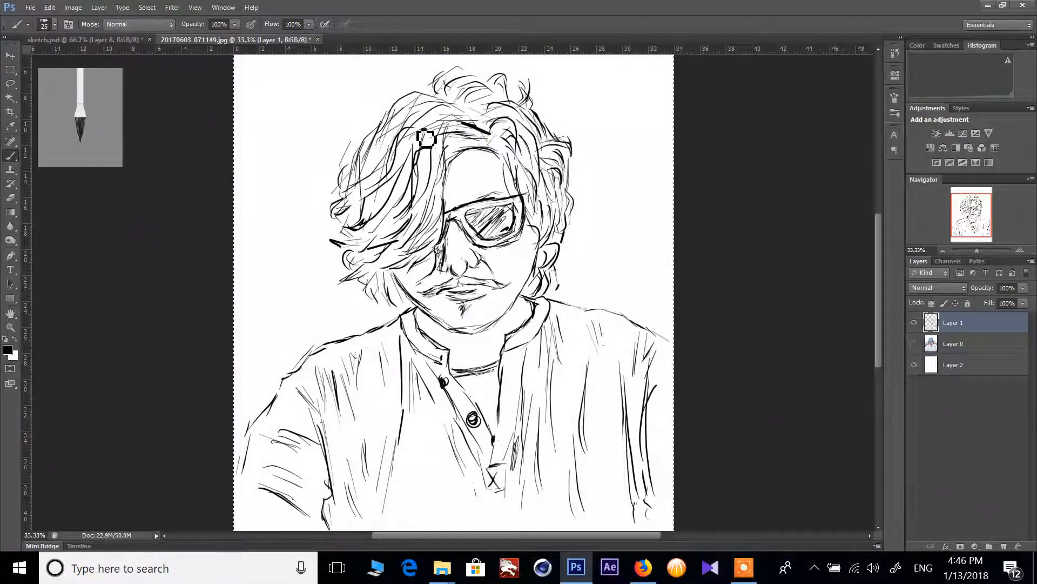
{"action": "left_click_drag", "start_coordinate": [389, 116], "coordinate": [363, 162]}
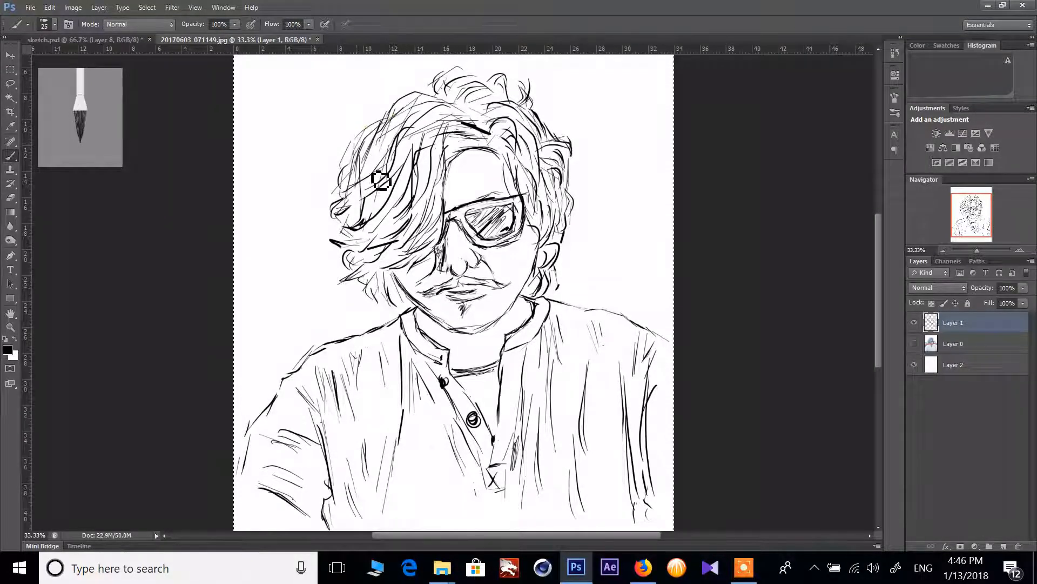
{"action": "mouse_move", "coordinate": [470, 104]}
{"action": "left_mouse_down"}
{"action": "mouse_move", "coordinate": [457, 89]}
{"action": "mouse_move", "coordinate": [514, 101]}
{"action": "mouse_move", "coordinate": [505, 104]}
{"action": "left_mouse_up"}
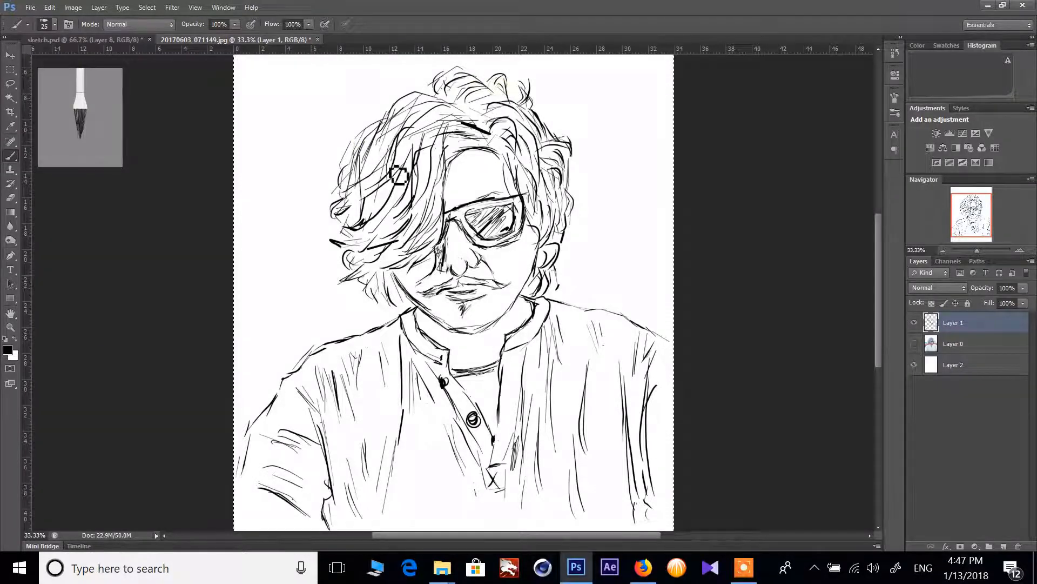
{"action": "mouse_move", "coordinate": [424, 167]}
{"action": "left_mouse_down"}
{"action": "mouse_move", "coordinate": [393, 224]}
{"action": "mouse_move", "coordinate": [420, 171]}
{"action": "mouse_move", "coordinate": [378, 219]}
{"action": "left_mouse_up"}
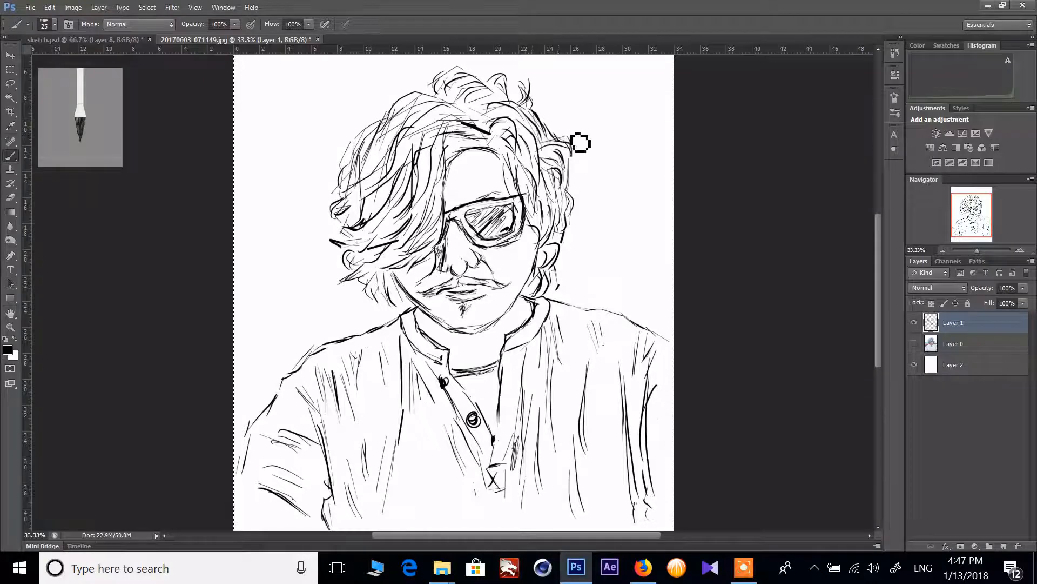